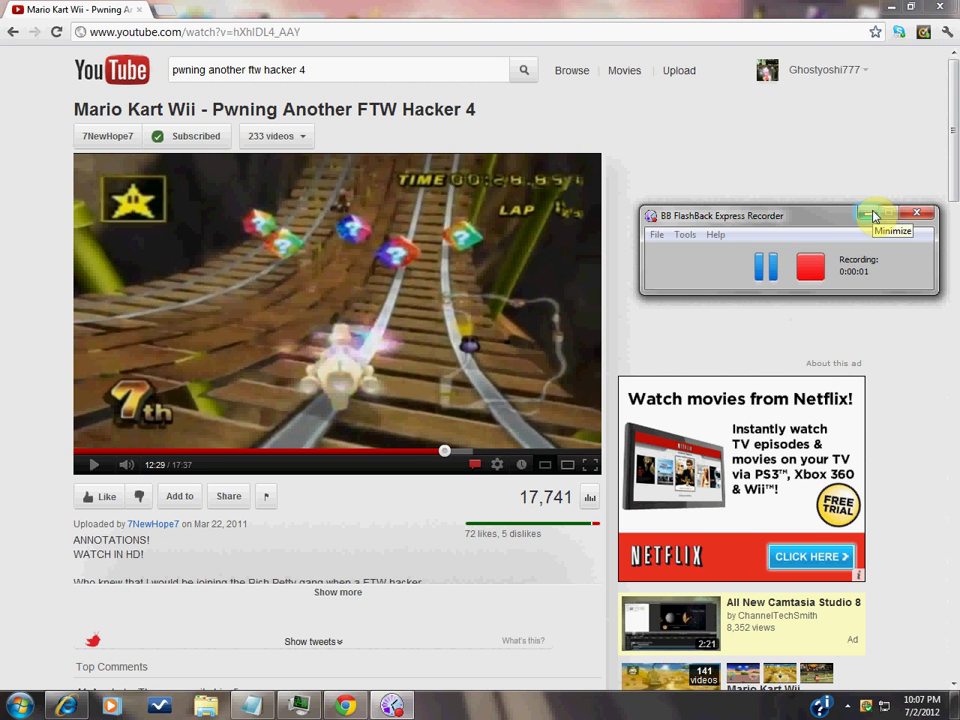
- Open google.com in a new browser tab
left_click(869, 214)
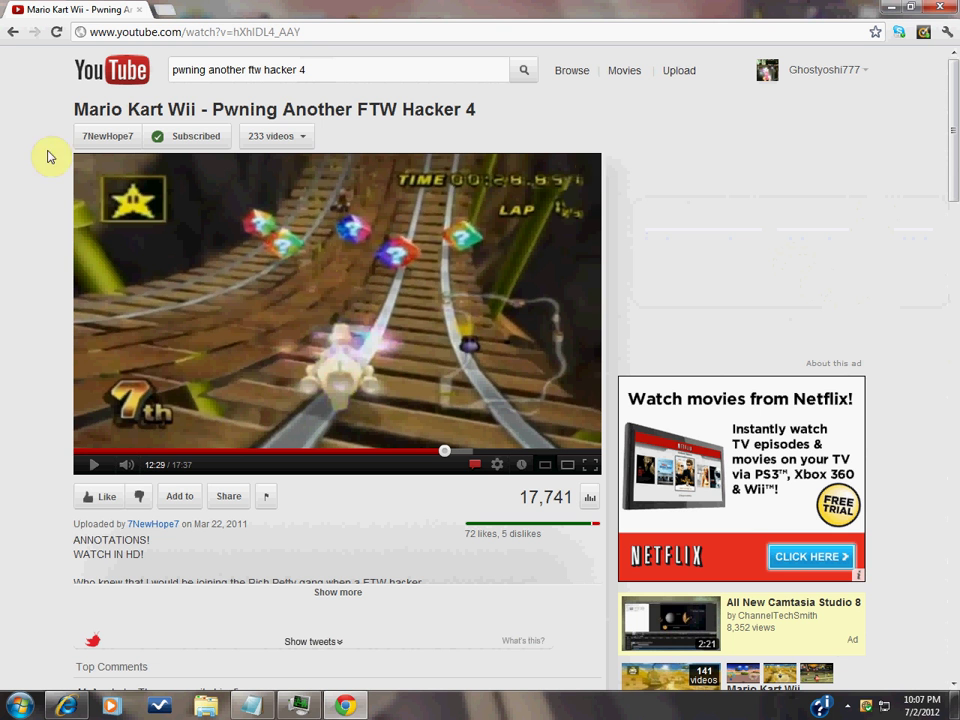
left_click(168, 10)
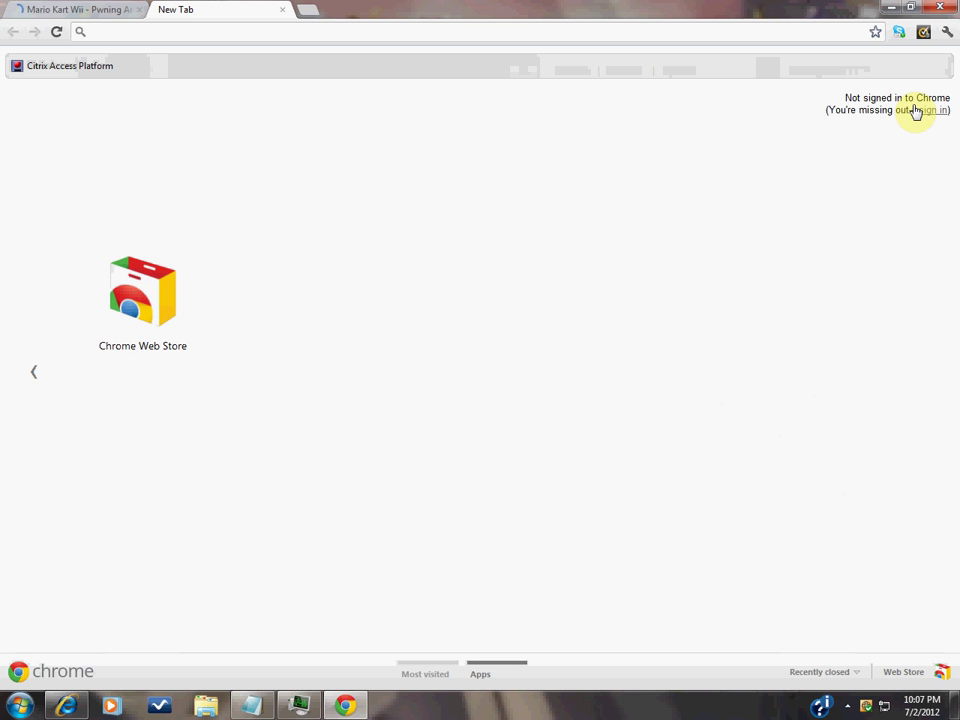
type("google.com")
key("Return")
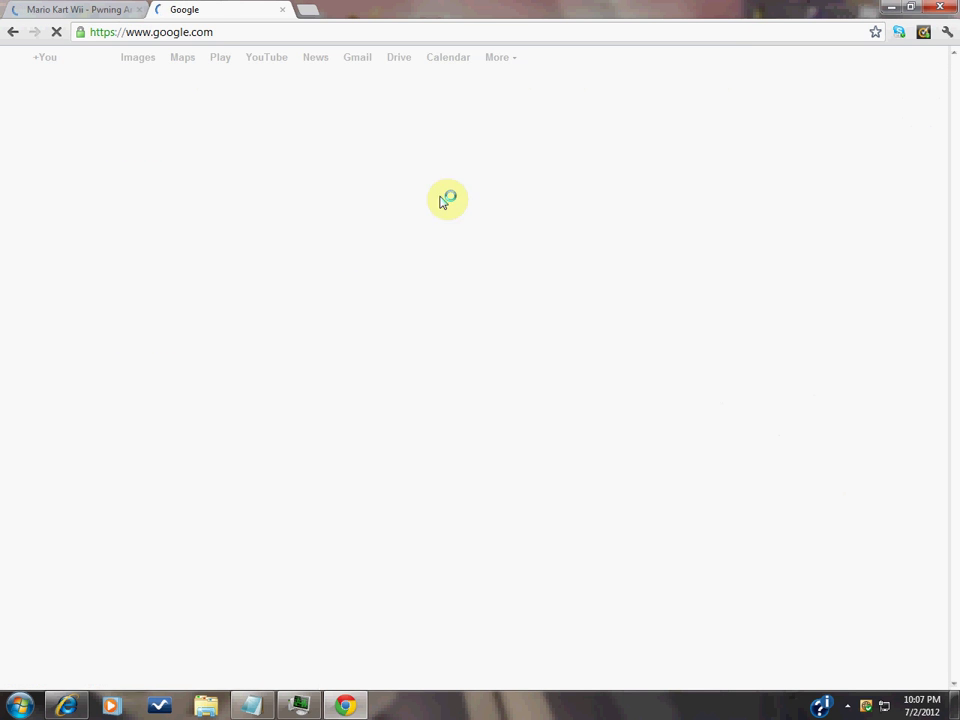
- Search Google for "wii brew" and open the WiiBrew main page
type("w be")
key("BackSpace")
key("BackSpace")
key("BackSpace")
type("ii brew")
key("Return")
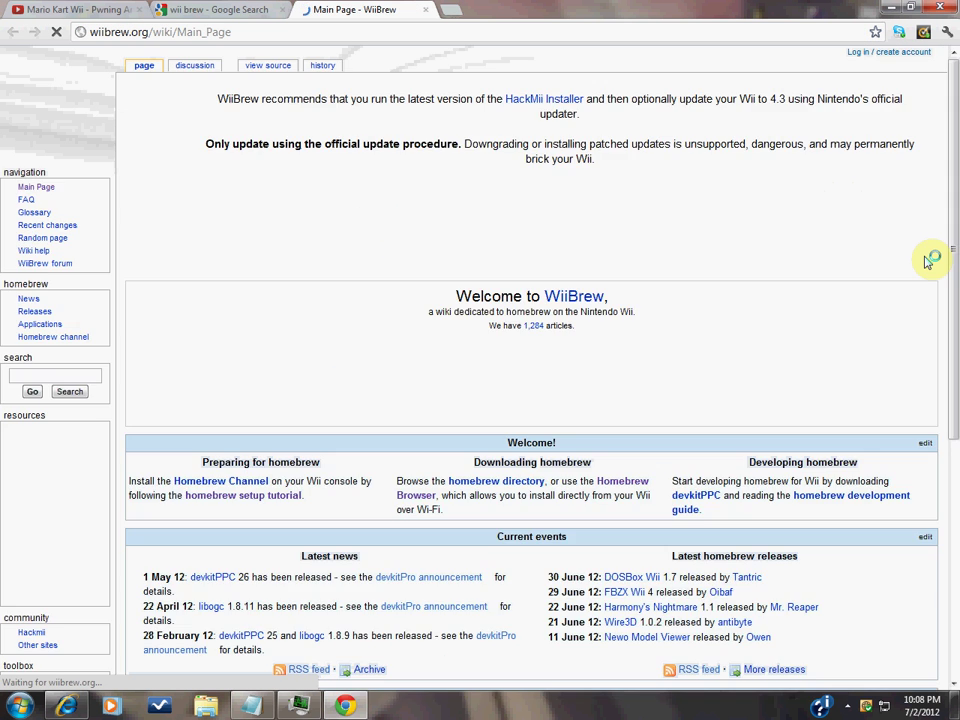
- Search the WiiBrew wiki for "homebrew browser" and go to its article, dismissing the unresponsive-page notice
scroll(55, 395, "down", 1)
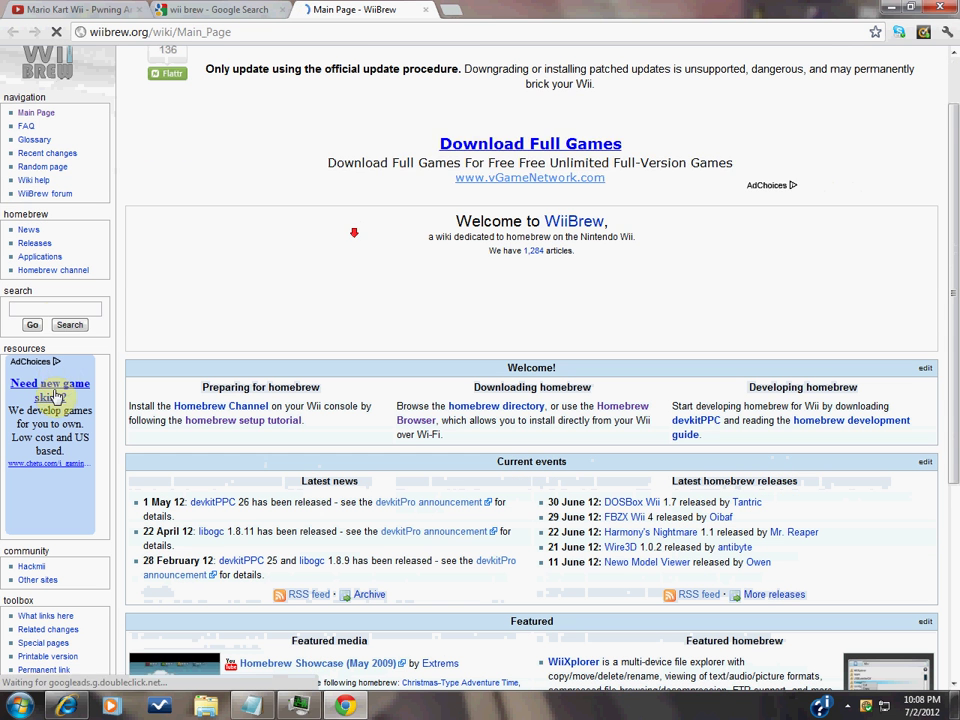
left_click(55, 308)
type("gho")
key("BackSpace")
key("BackSpace")
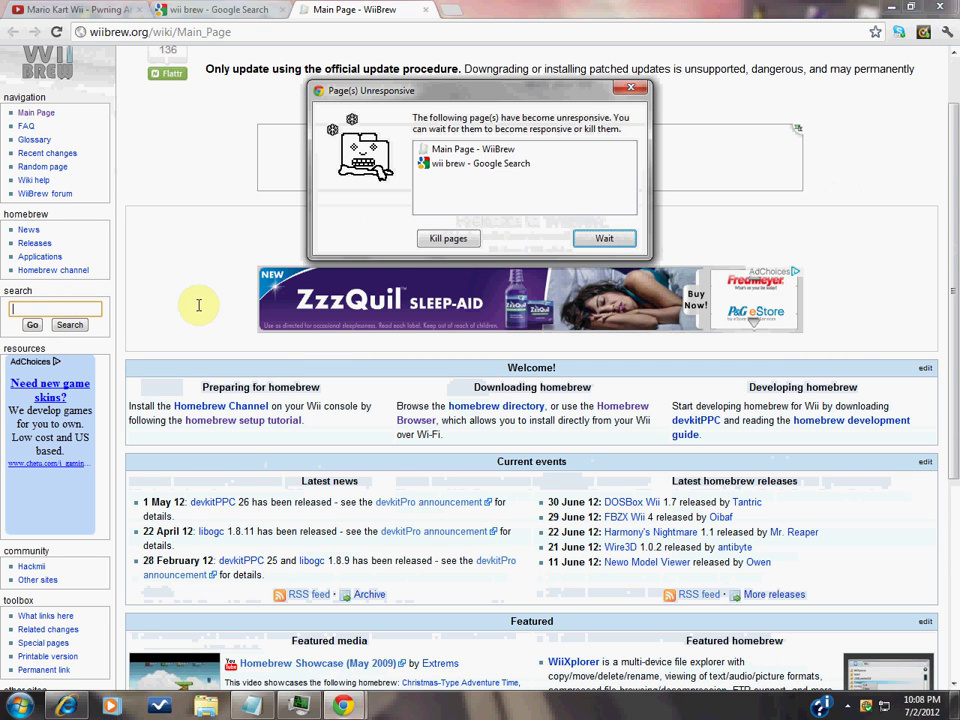
left_click(631, 88)
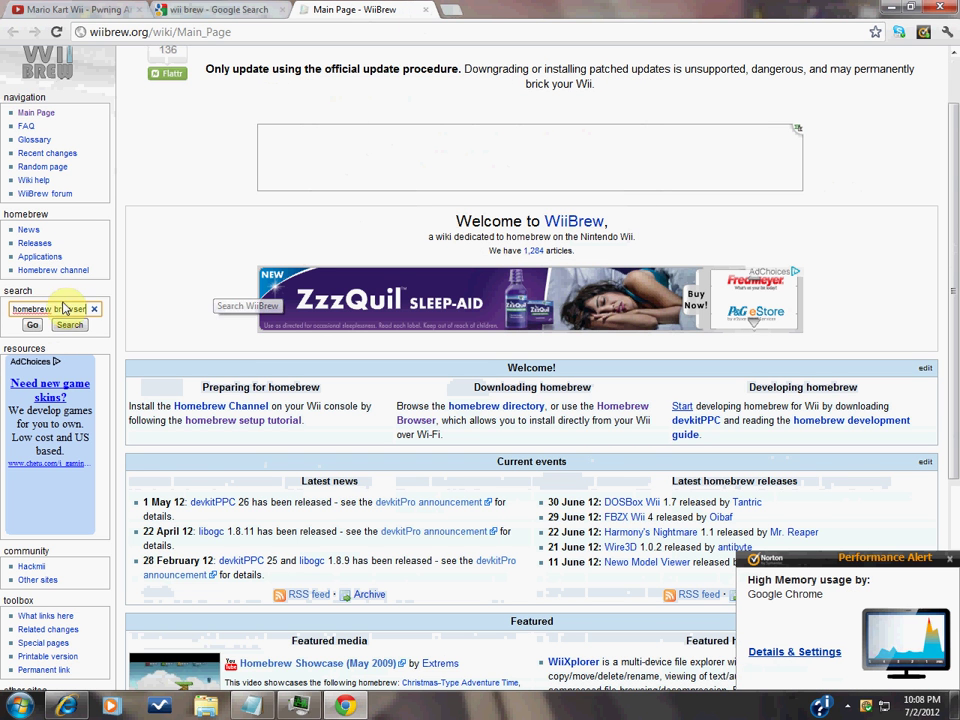
left_click(32, 325)
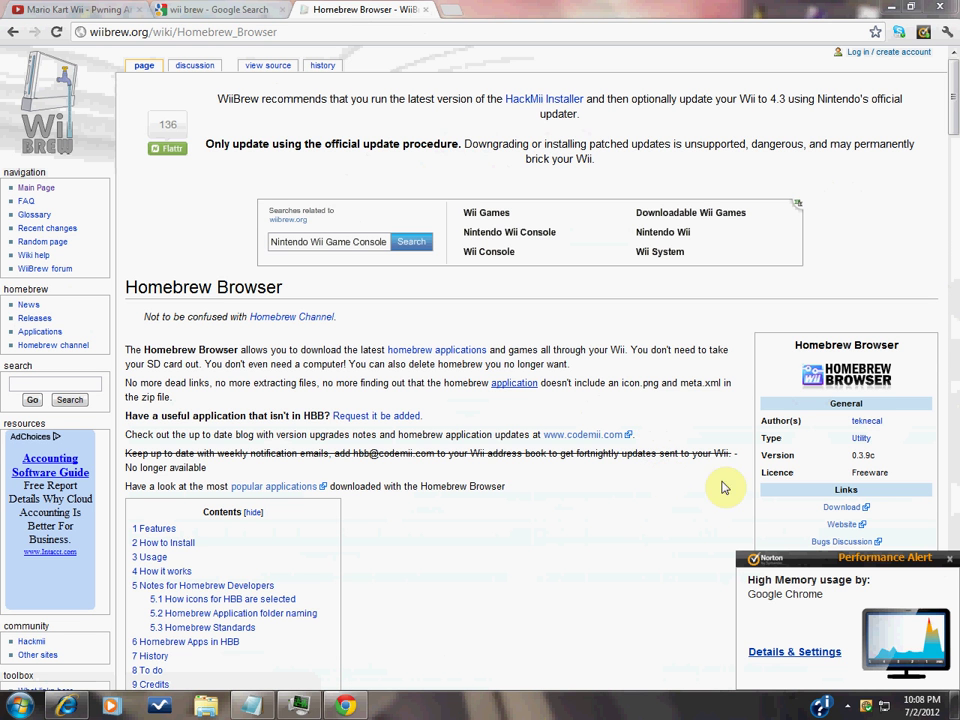
- Download the Homebrew Browser archive from the article's links
scroll(953, 137, "down", 3)
scroll(953, 137, "down", 3)
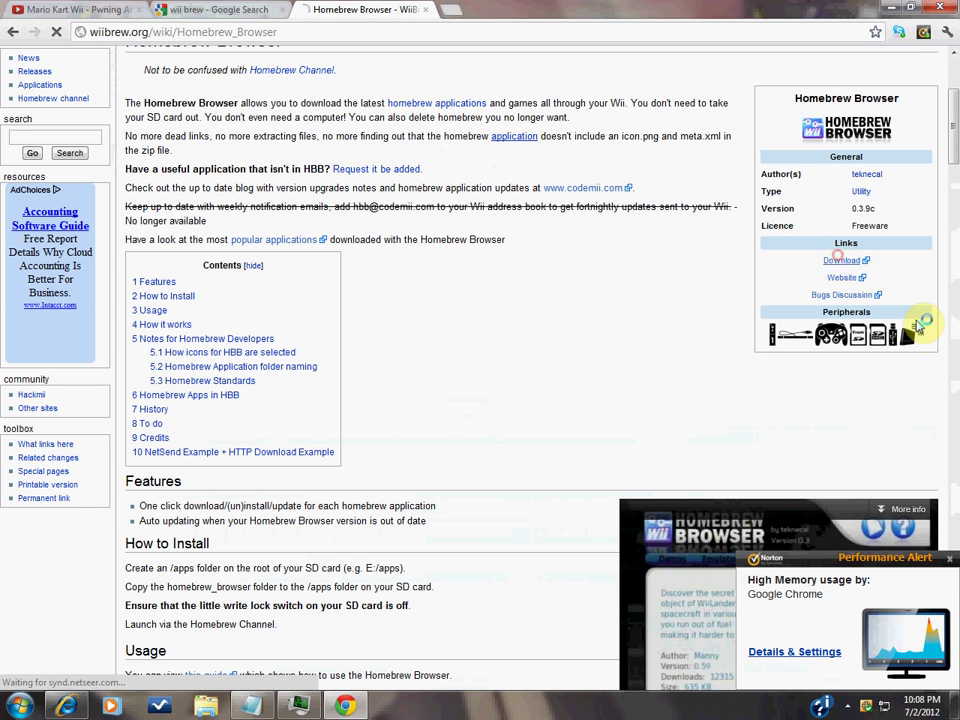
left_click(846, 266)
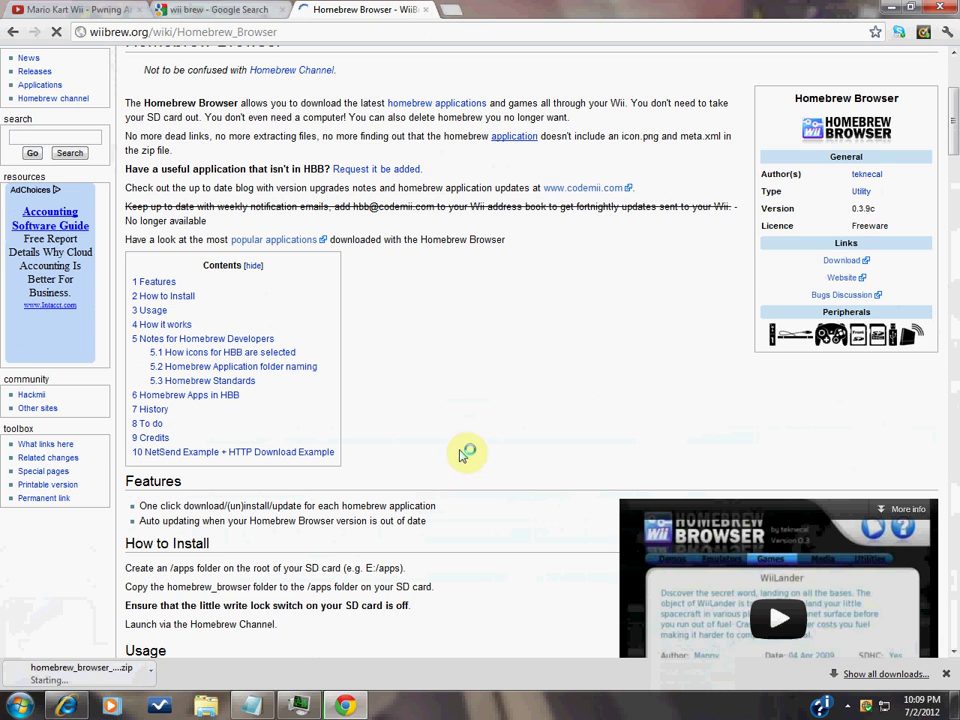
- Cancel the duplicate Homebrew Browser zip download that is still in progress
scroll(484, 404, "down", 5)
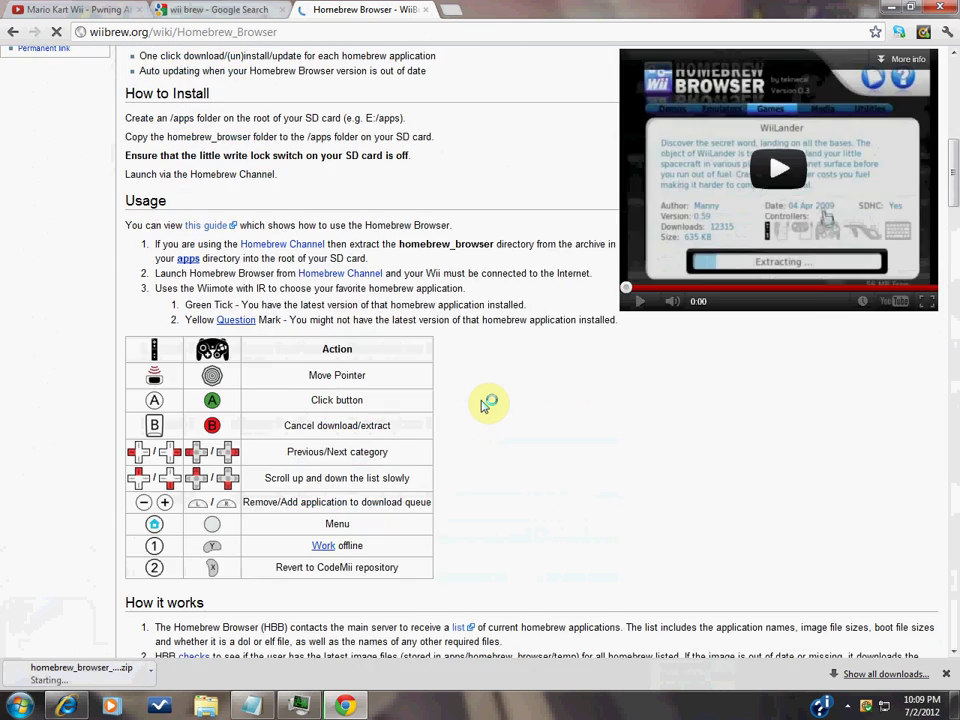
scroll(490, 420, "up", 9)
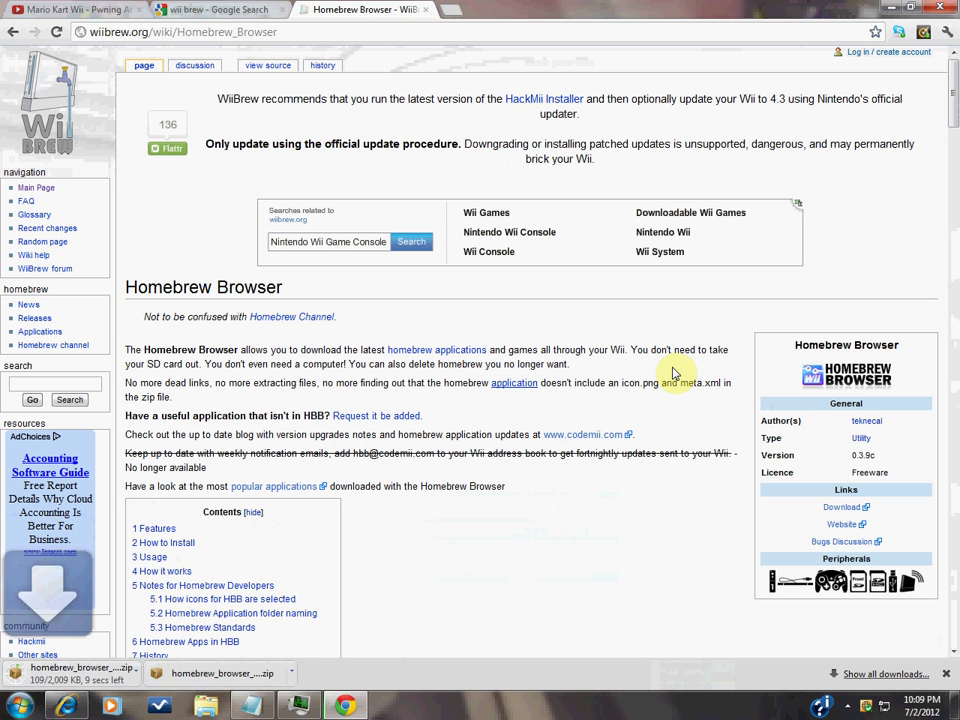
left_click(148, 673)
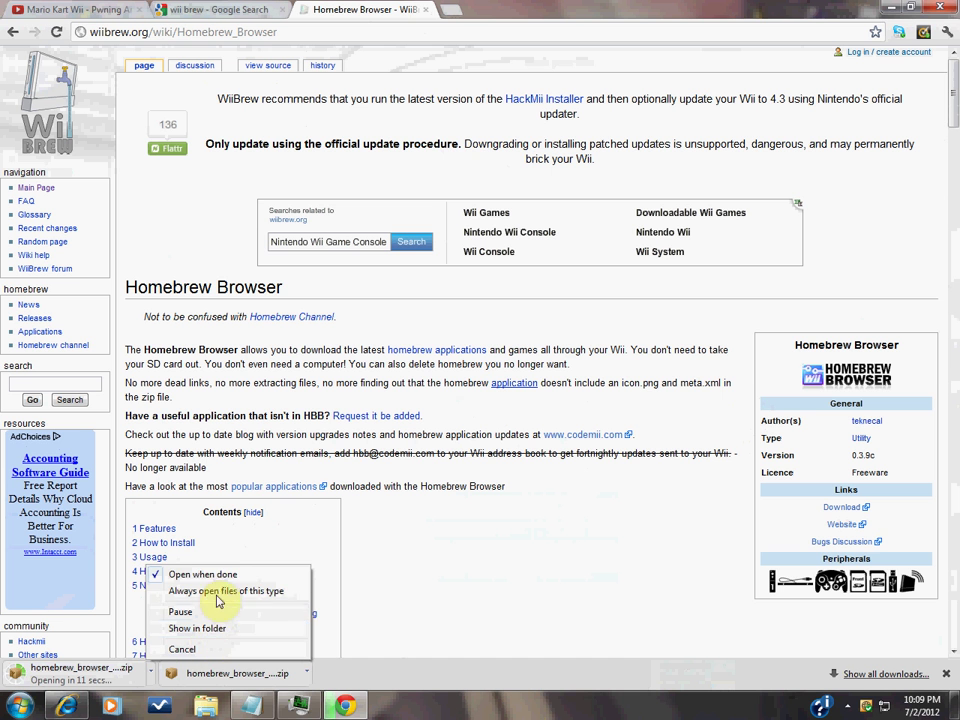
left_click(221, 649)
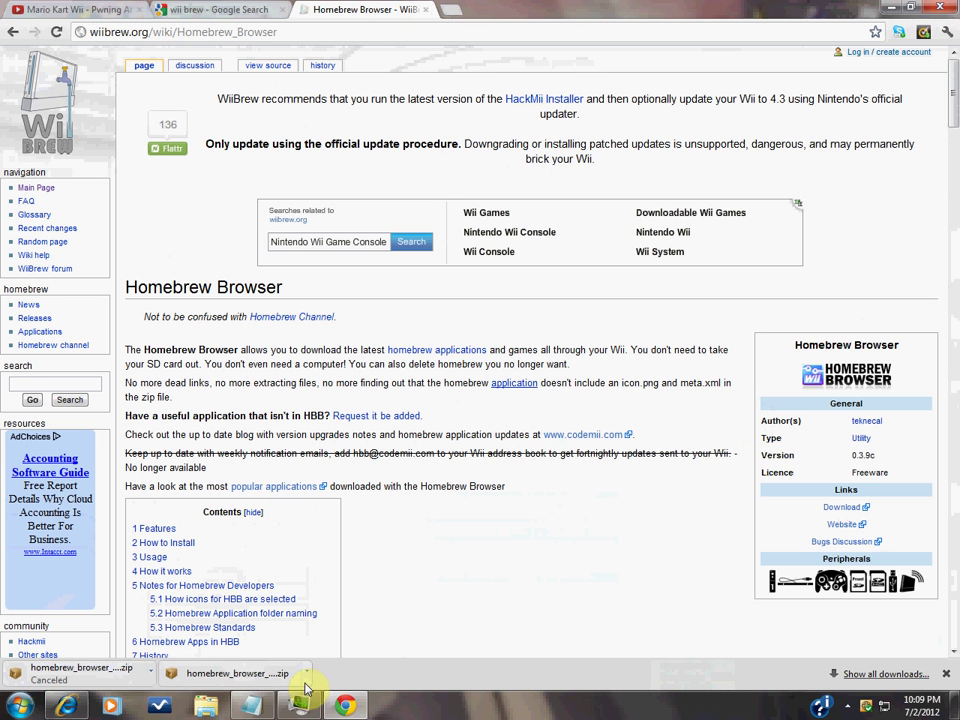
- Open the finished Homebrew Browser zip in Express Zip and dismiss the scan offer for Removable Disk (F:)
left_click(255, 678)
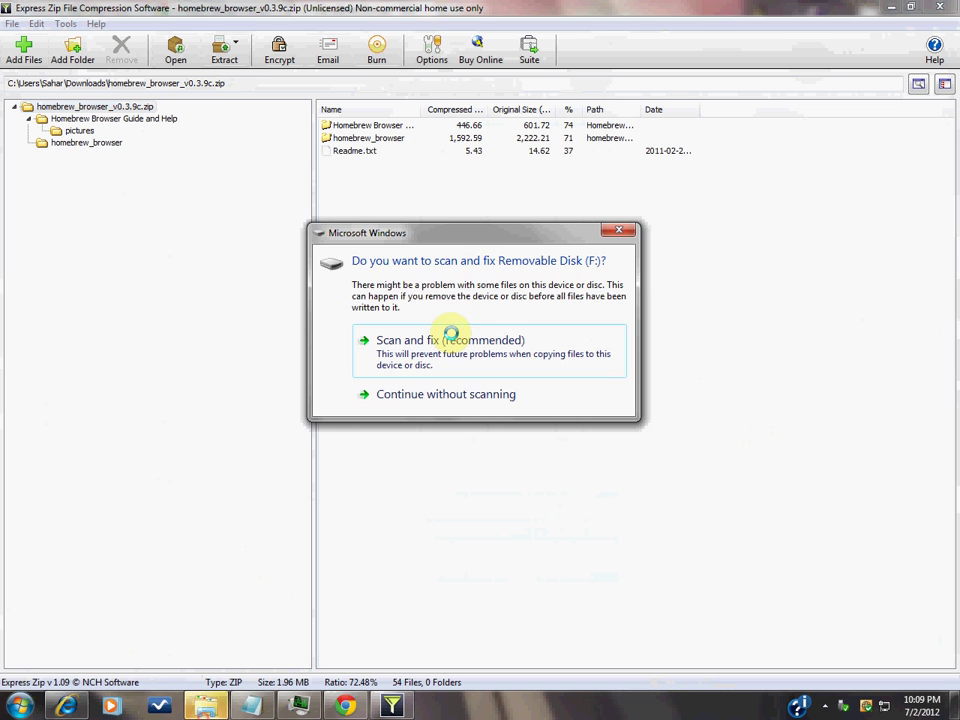
left_click(619, 230)
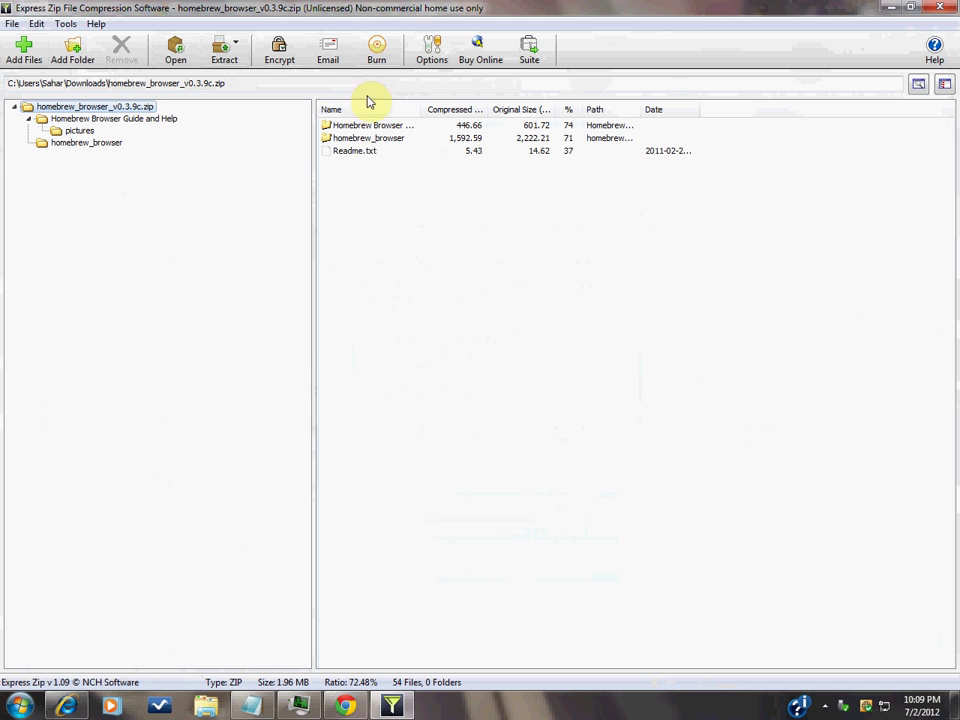
- Browse to Removable Disk (F:) as the extract location and make a new folder there
left_click(240, 55)
left_click(278, 64)
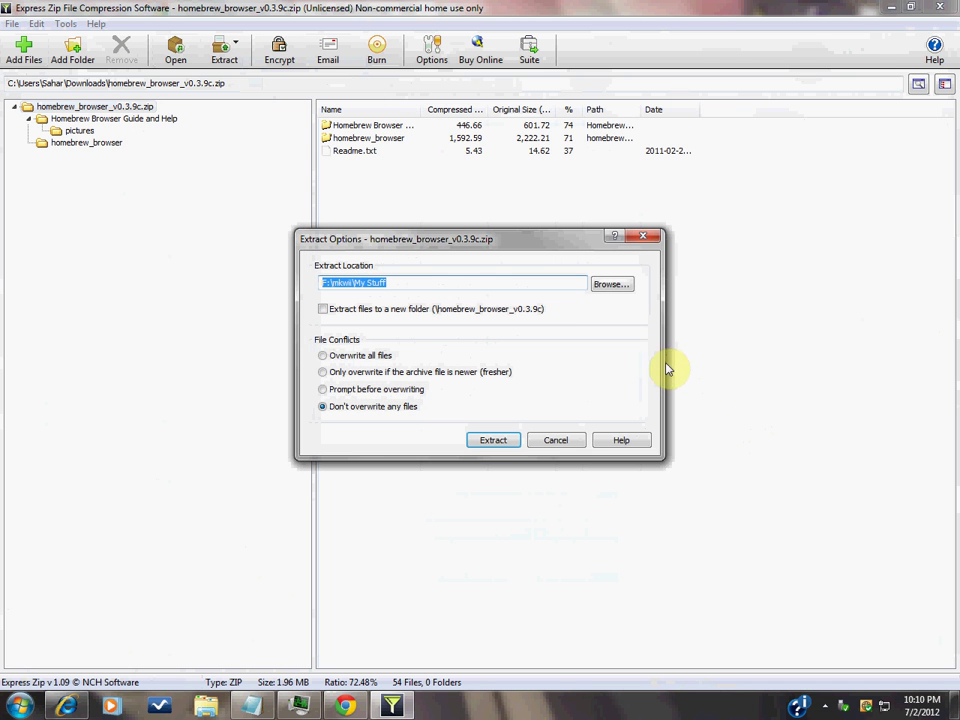
left_click(612, 284)
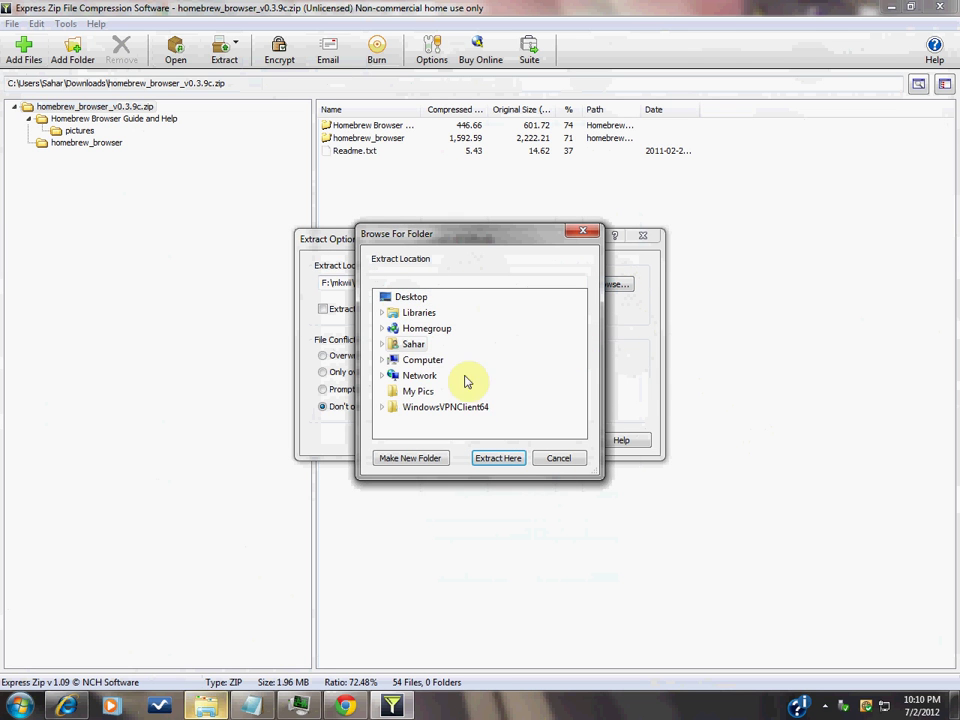
left_click(410, 359)
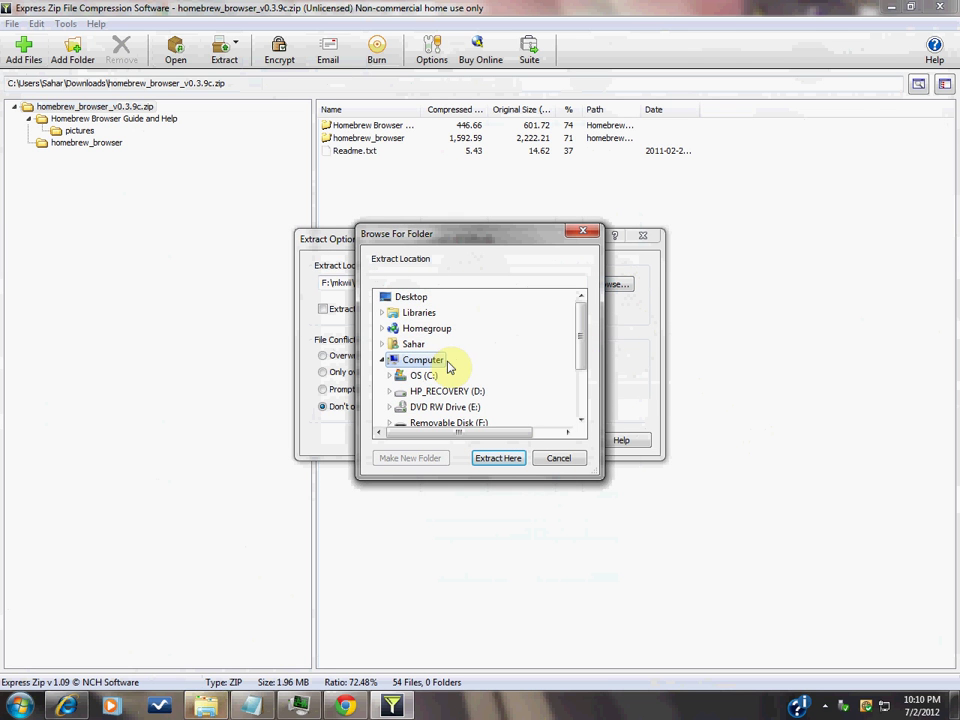
left_click_drag(580, 358, 586, 378)
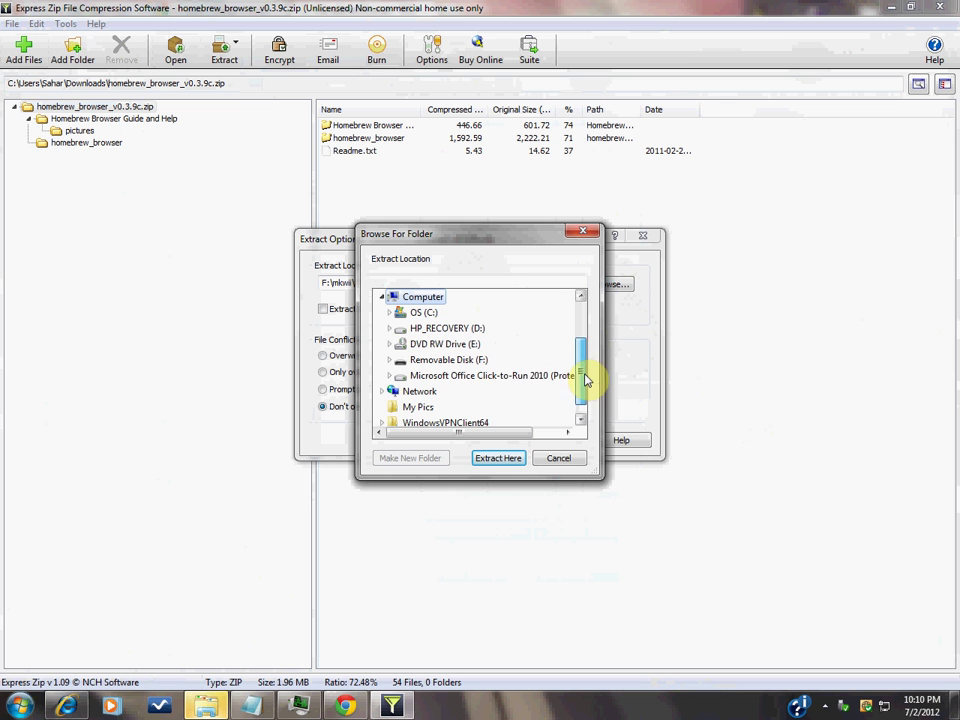
left_click(482, 361)
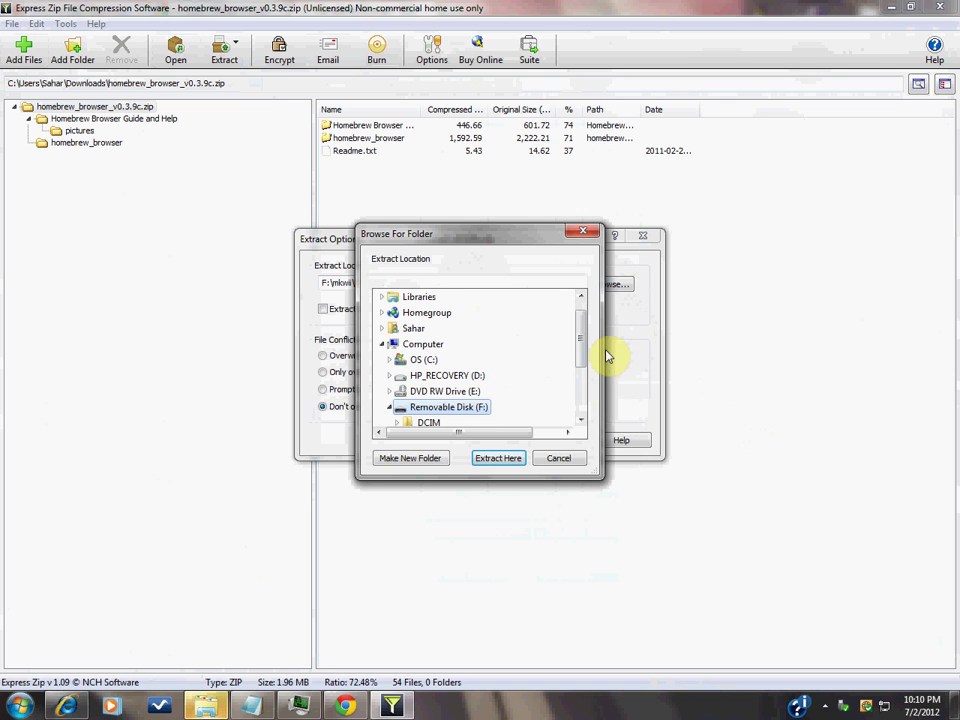
left_click_drag(585, 336, 596, 368)
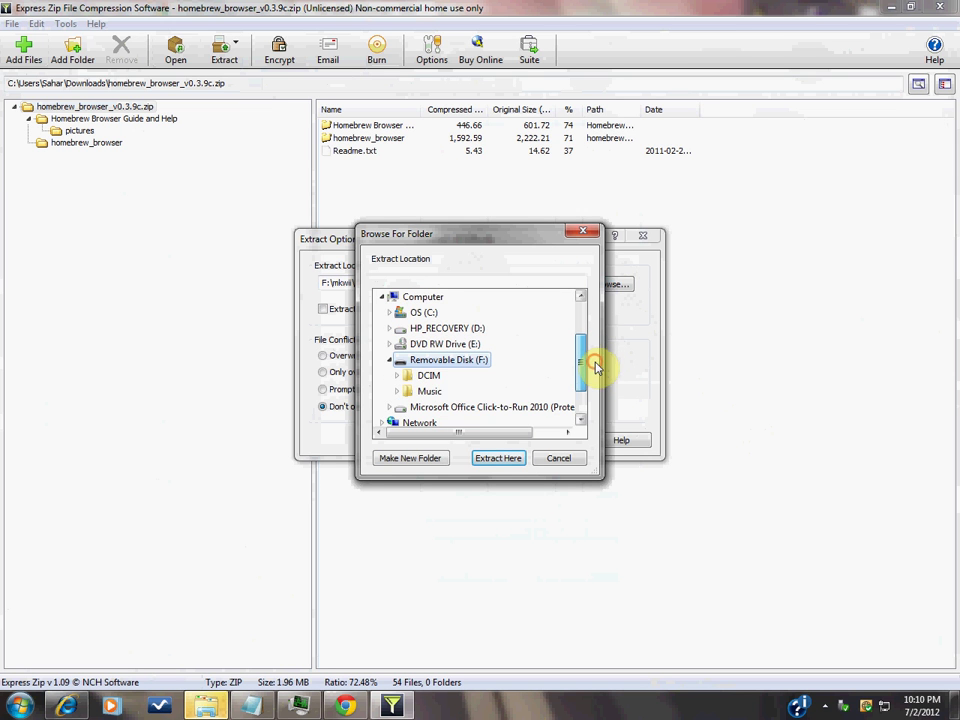
left_click(424, 459)
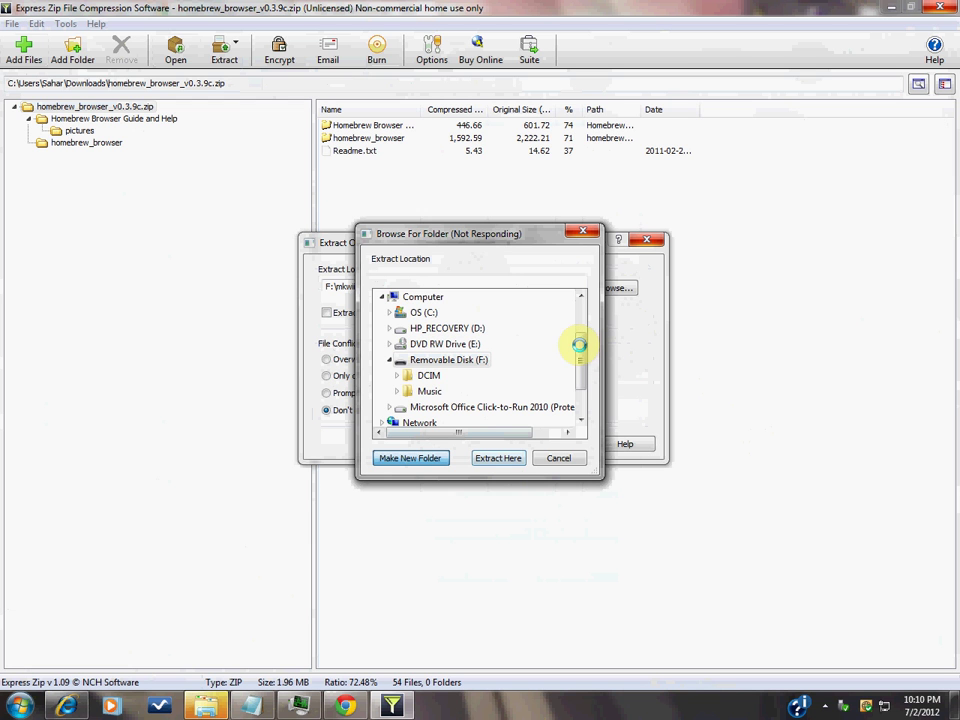
- Close the unresponsive Express Zip and reopen the downloaded Homebrew Browser zip, answering No to the crash question
left_click(583, 234)
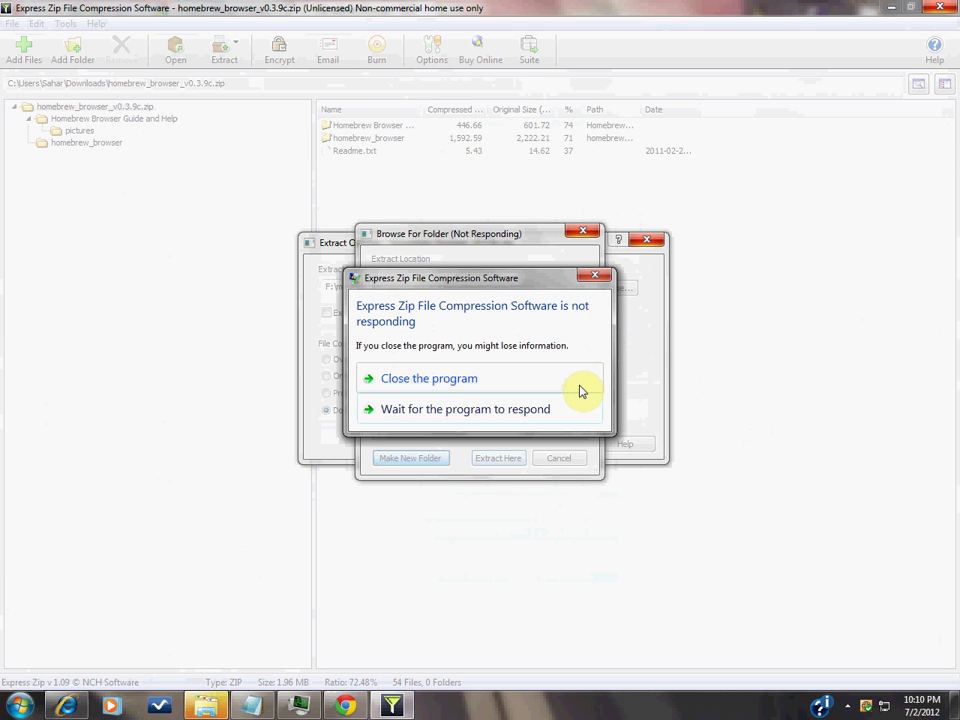
left_click(580, 388)
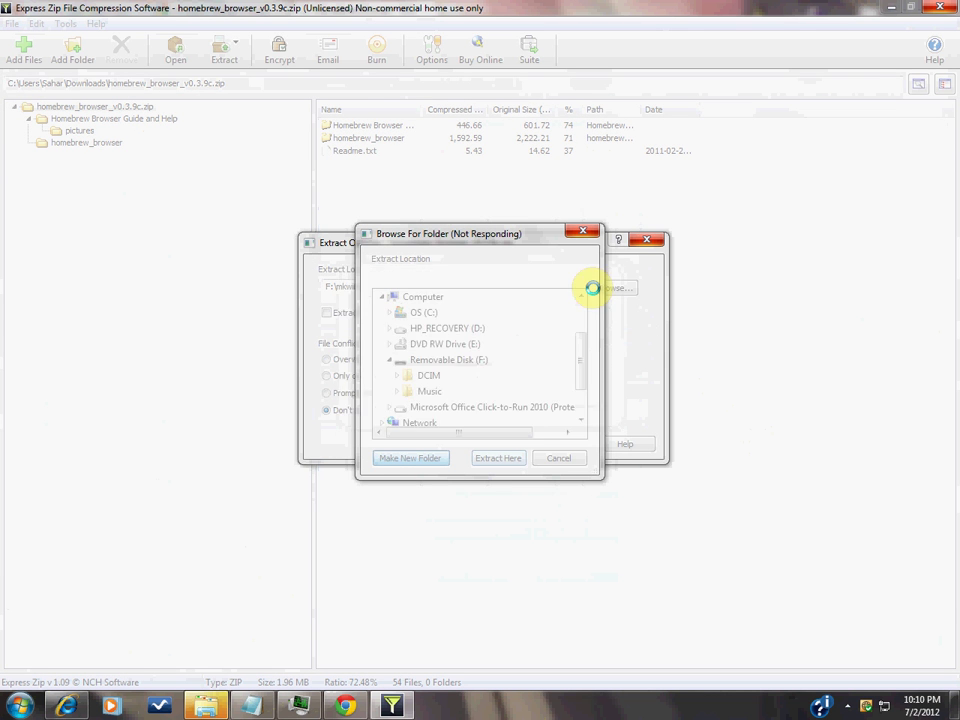
left_click(582, 157)
left_click(272, 670)
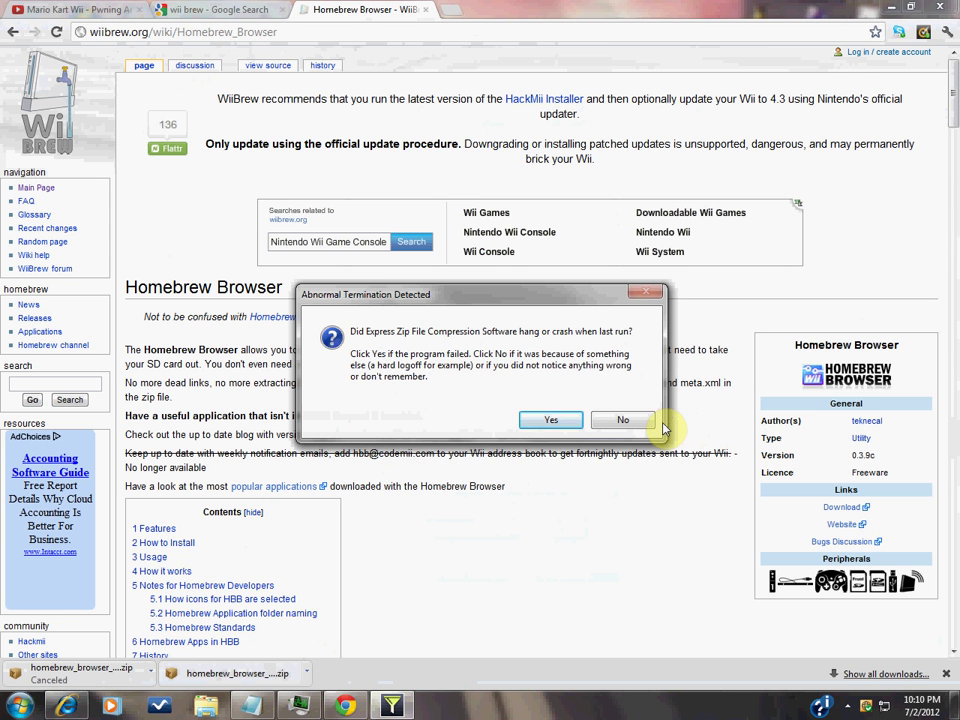
left_click(622, 420)
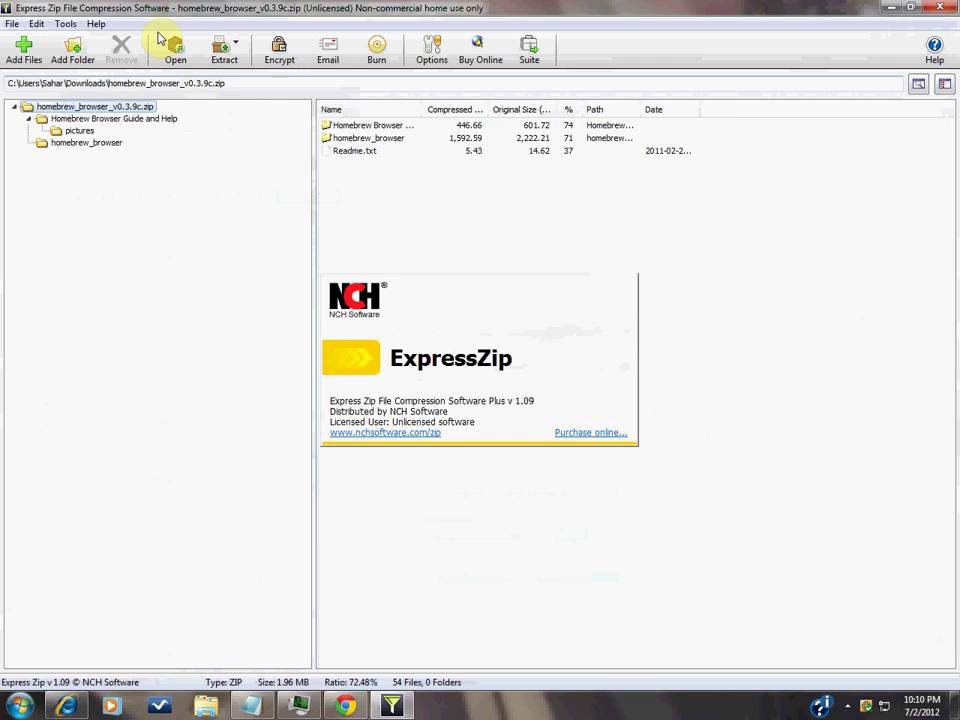
- Open the extract options again and expand Removable Disk (F:) in the extract location browser
left_click(224, 50)
left_click(252, 64)
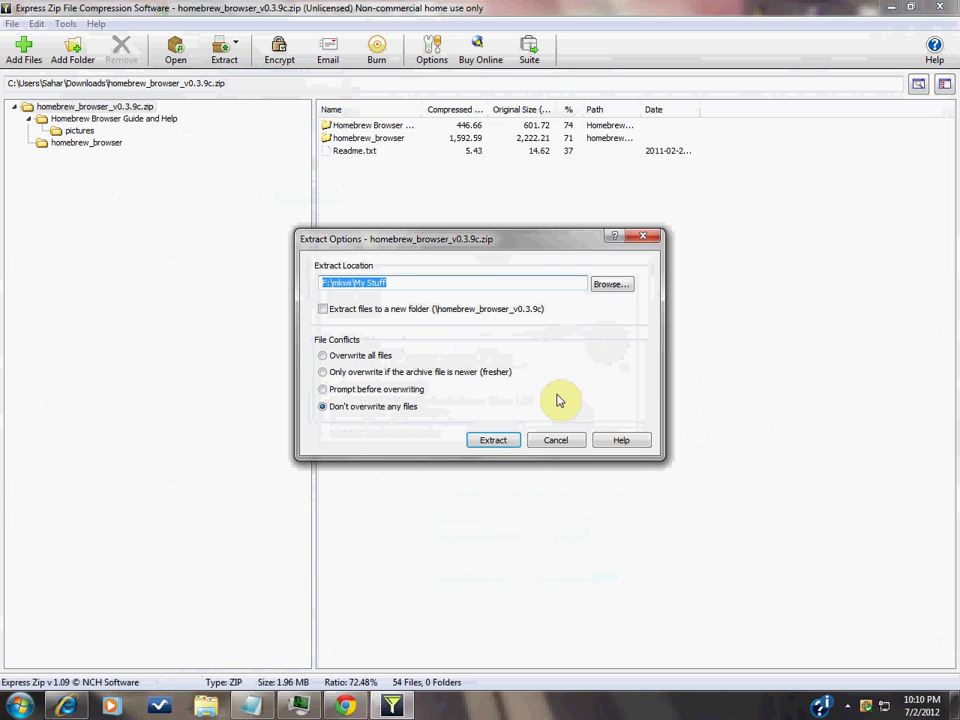
left_click(608, 283)
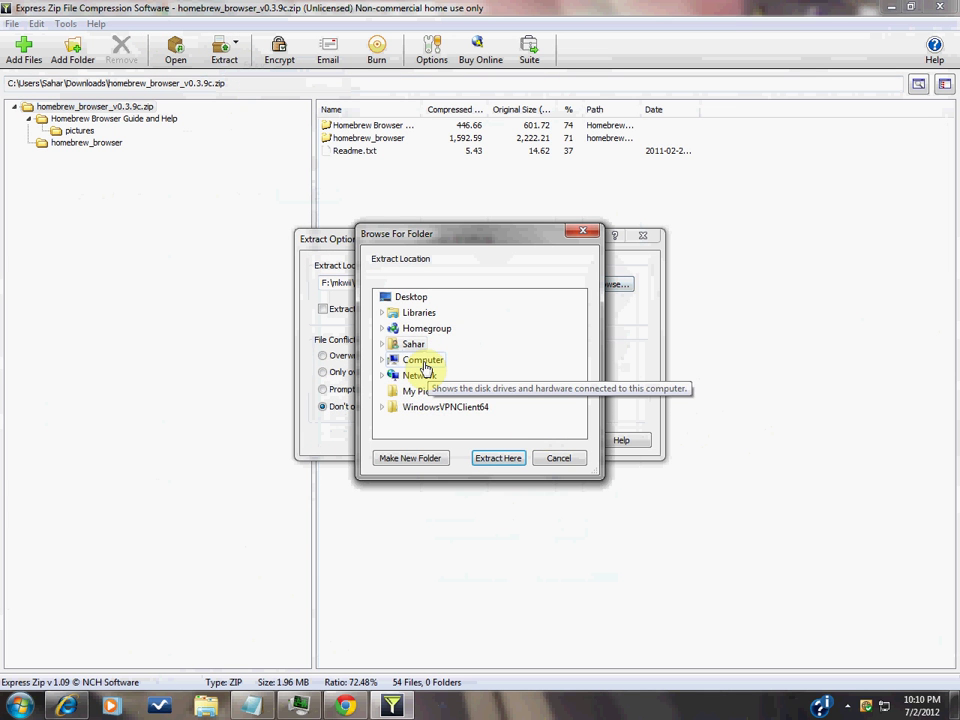
double_click(424, 362)
double_click(489, 424)
left_click_drag(574, 356, 590, 380)
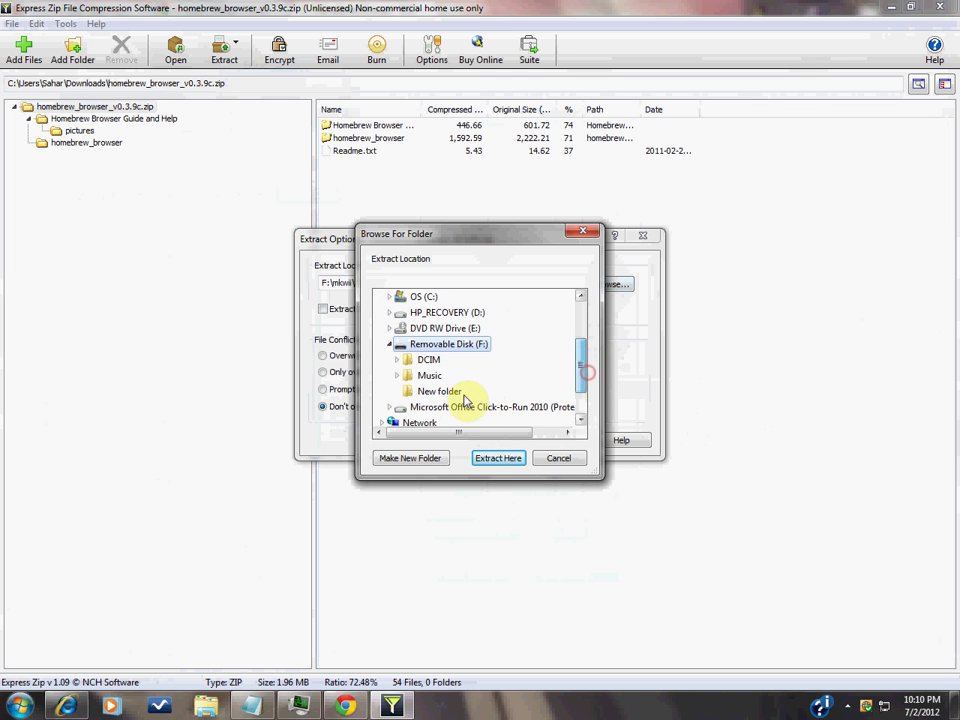
- Rename New folder on Removable Disk (F:) as apps
left_click(440, 391)
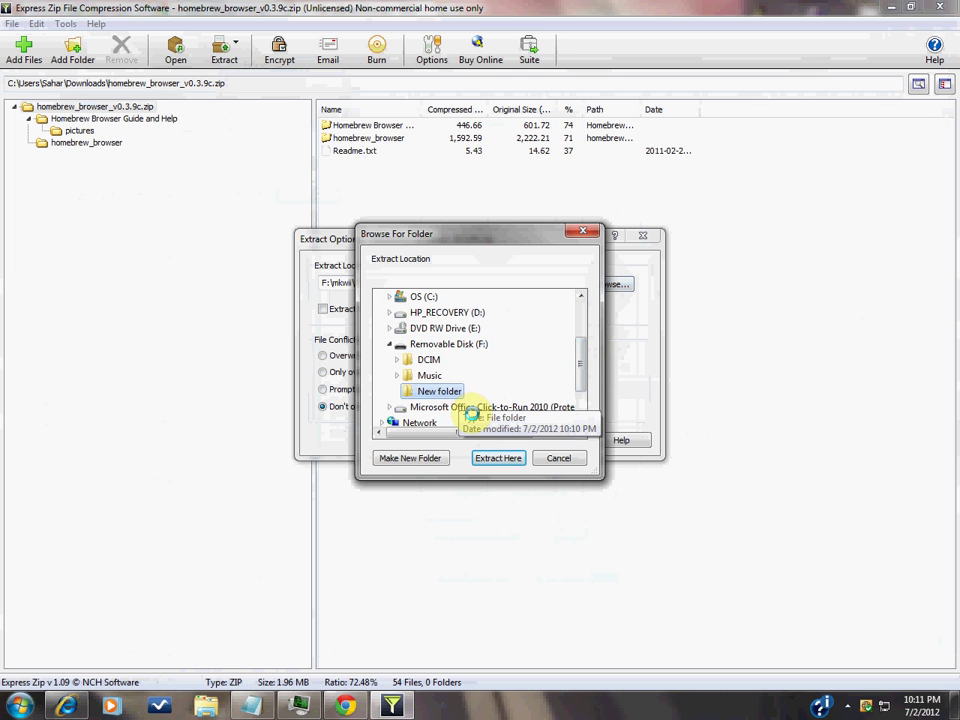
right_click(472, 393)
left_click(524, 522)
type("apps")
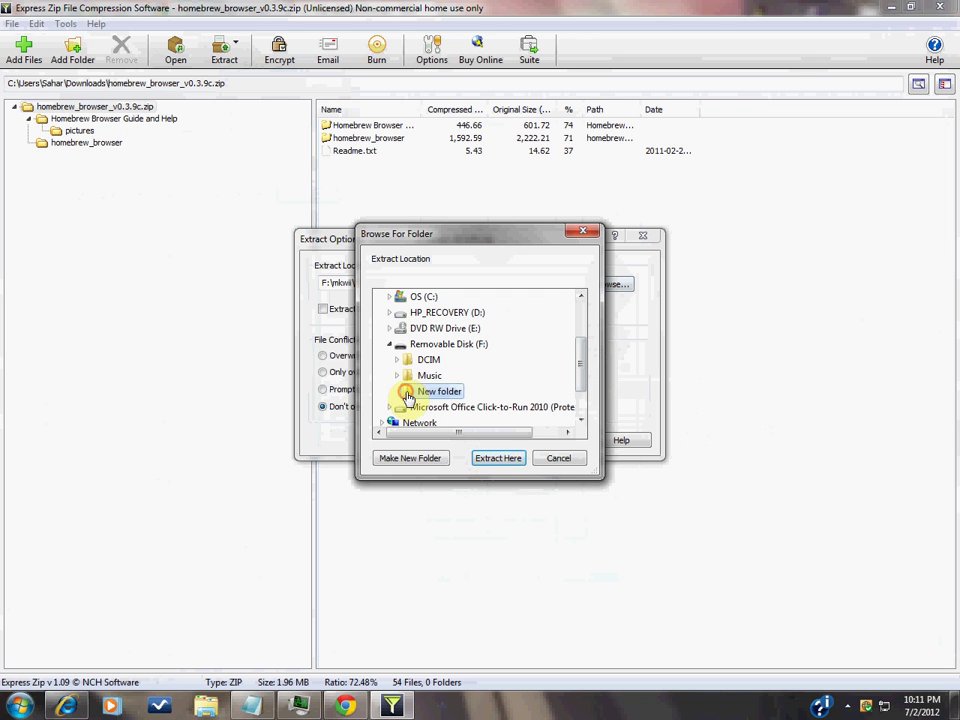
- Extract the archive into the apps folder and close the surplus Explorer window
left_click(506, 468)
left_click(493, 439)
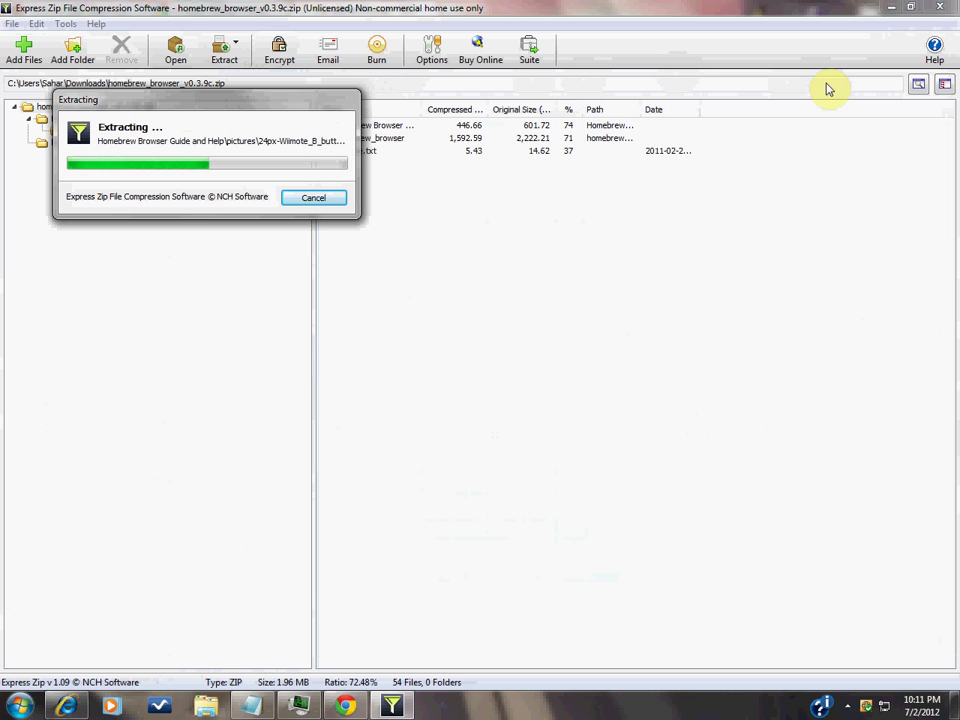
left_click(552, 404)
left_click(338, 707)
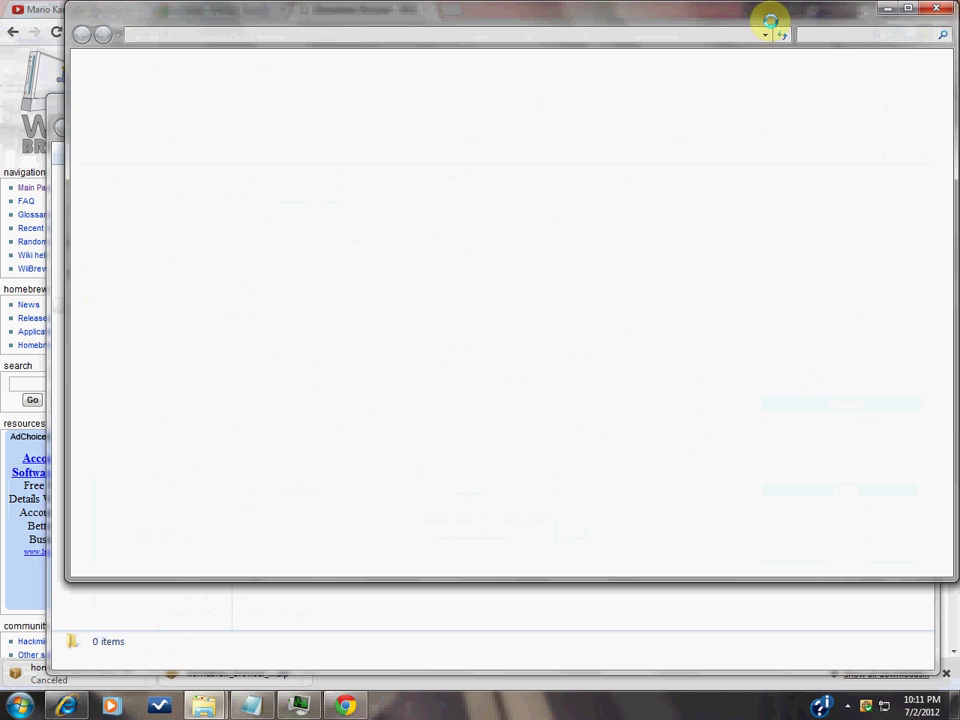
left_click(931, 9)
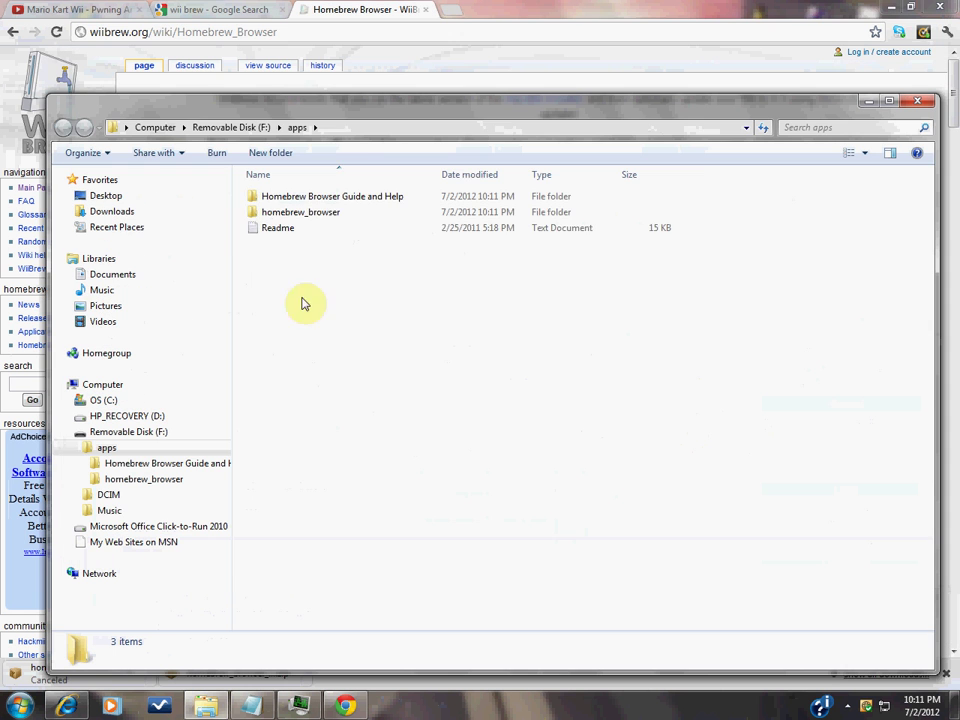
- Reopen the apps folder from the root of Removable Disk (F:) and inspect the contents of its homebrew_browser folder
left_click(211, 133)
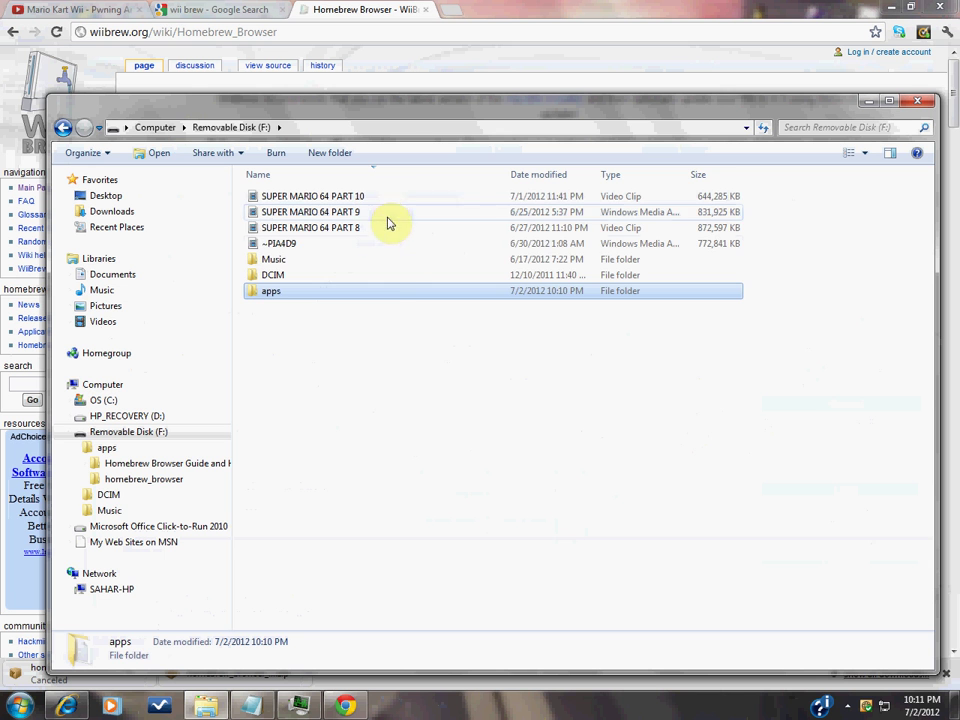
double_click(383, 293)
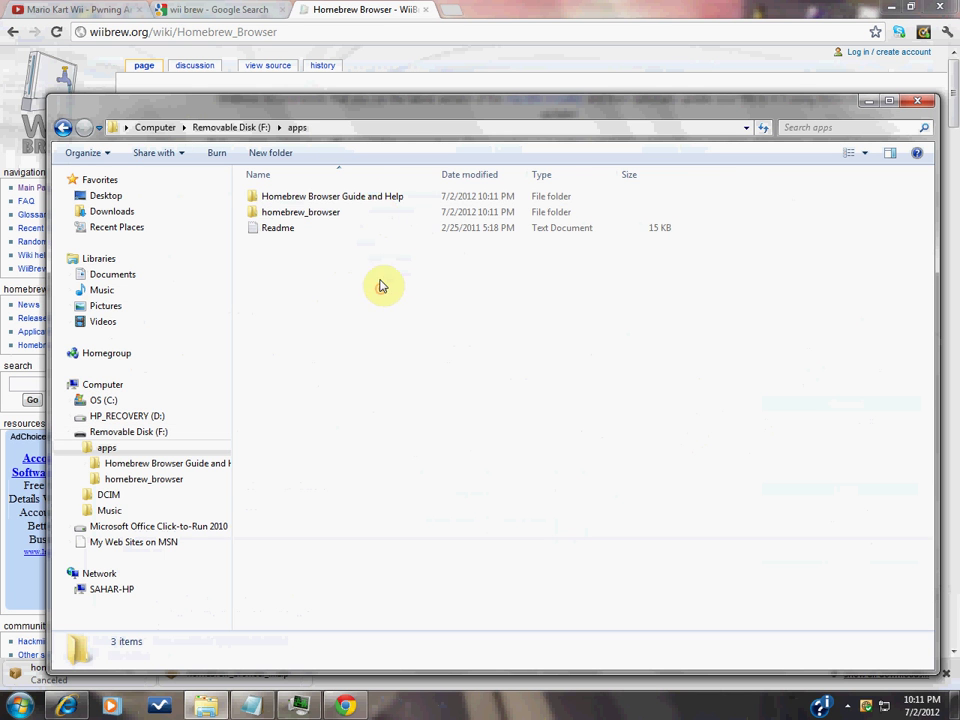
left_click(368, 213)
double_click(368, 213)
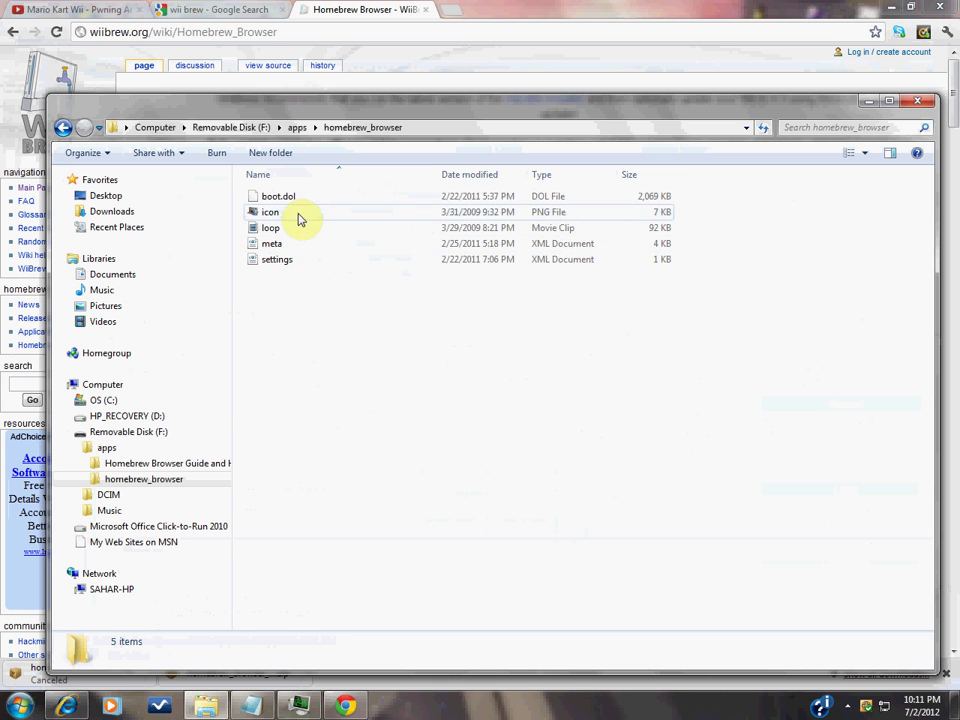
left_click(63, 129)
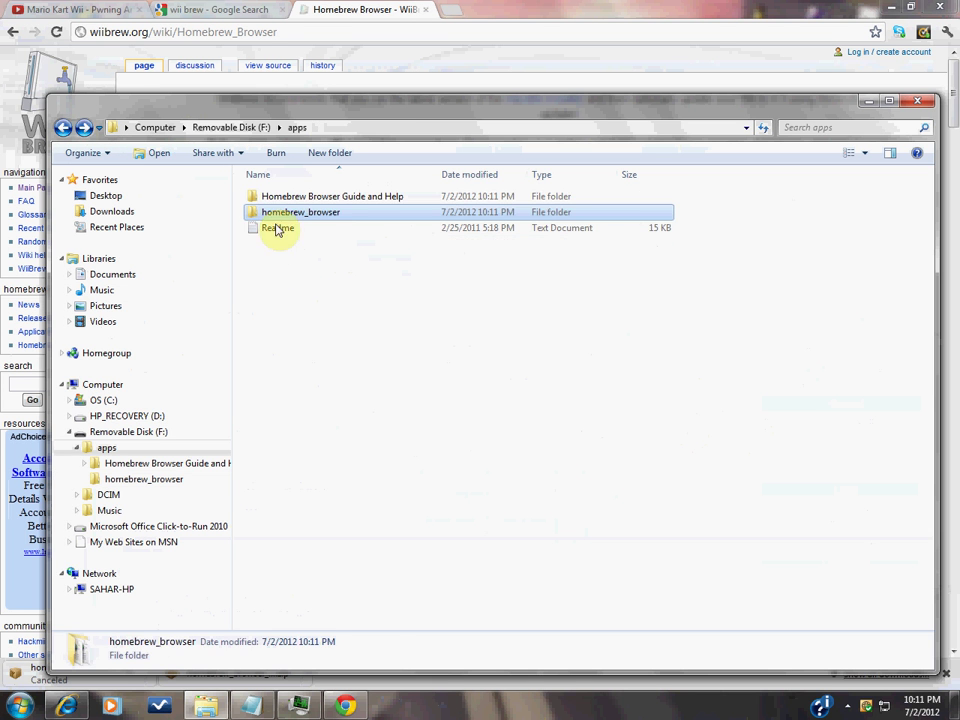
- Look through the pictures folder inside Homebrew Browser Guide and Help, and return to the apps folder
double_click(360, 198)
double_click(368, 197)
scroll(369, 386, "down", 3)
scroll(381, 370, "down", 4)
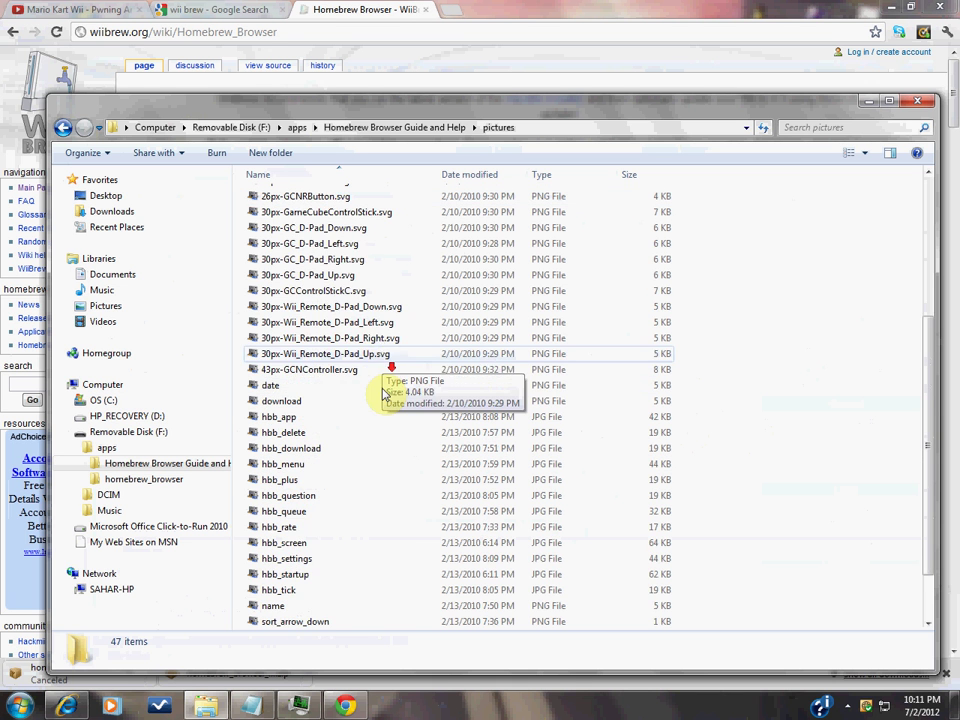
left_click(62, 128)
left_click(62, 128)
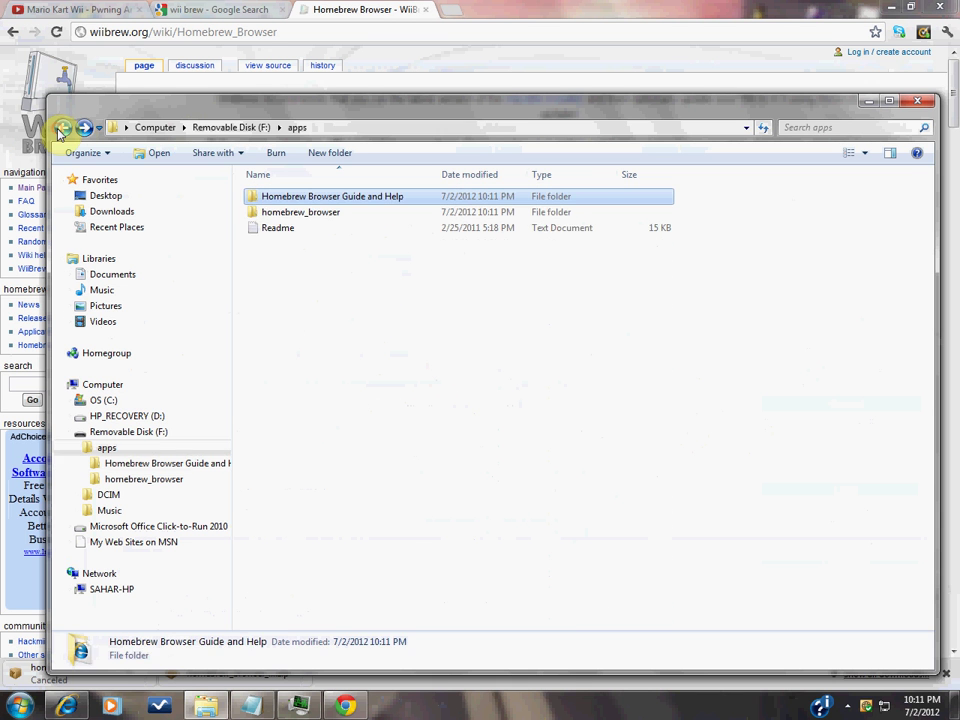
- View homebrew_browser once more, go back to the root of Removable Disk (F:) and maximize the Explorer window
double_click(433, 213)
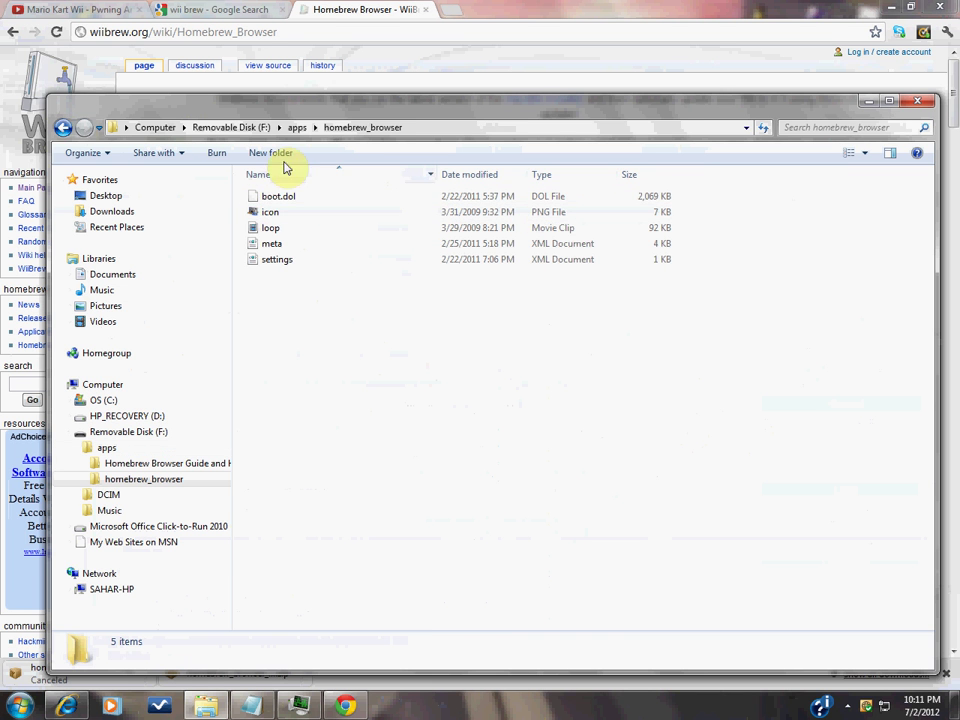
left_click(63, 128)
left_click(63, 128)
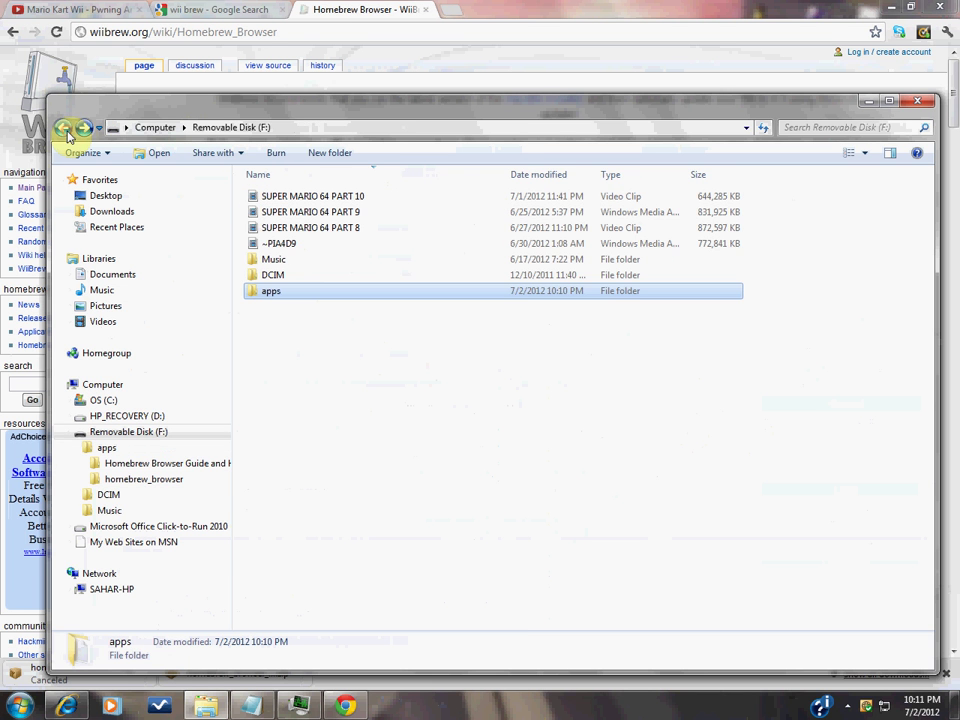
double_click(487, 119)
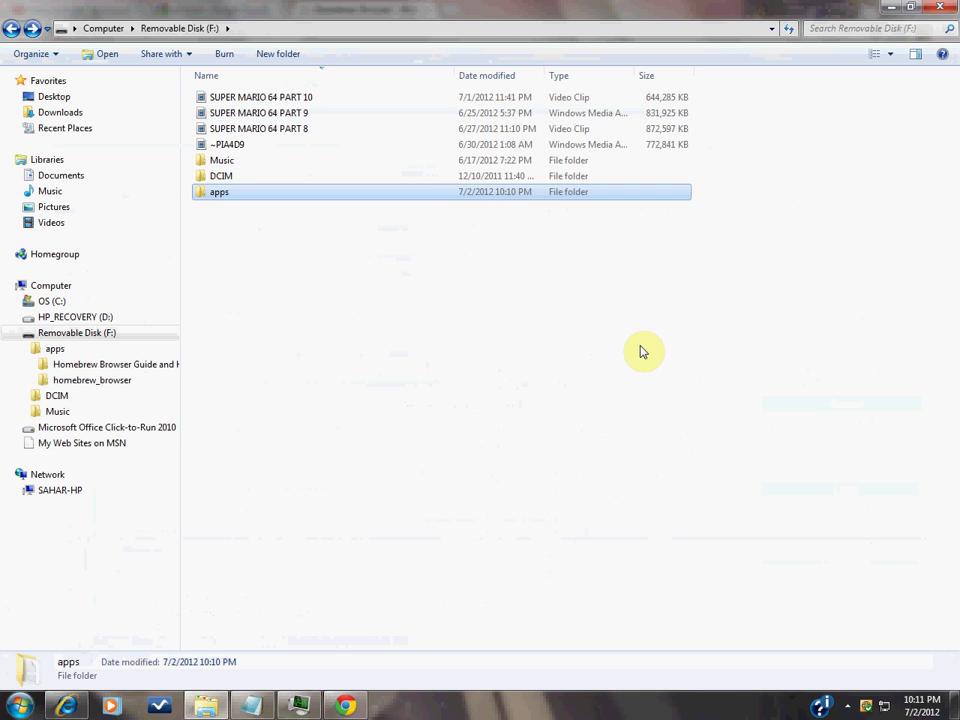
- Examine the contents of the Homebrew Browser Guide and Help and homebrew_browser folders inside apps
double_click(512, 204)
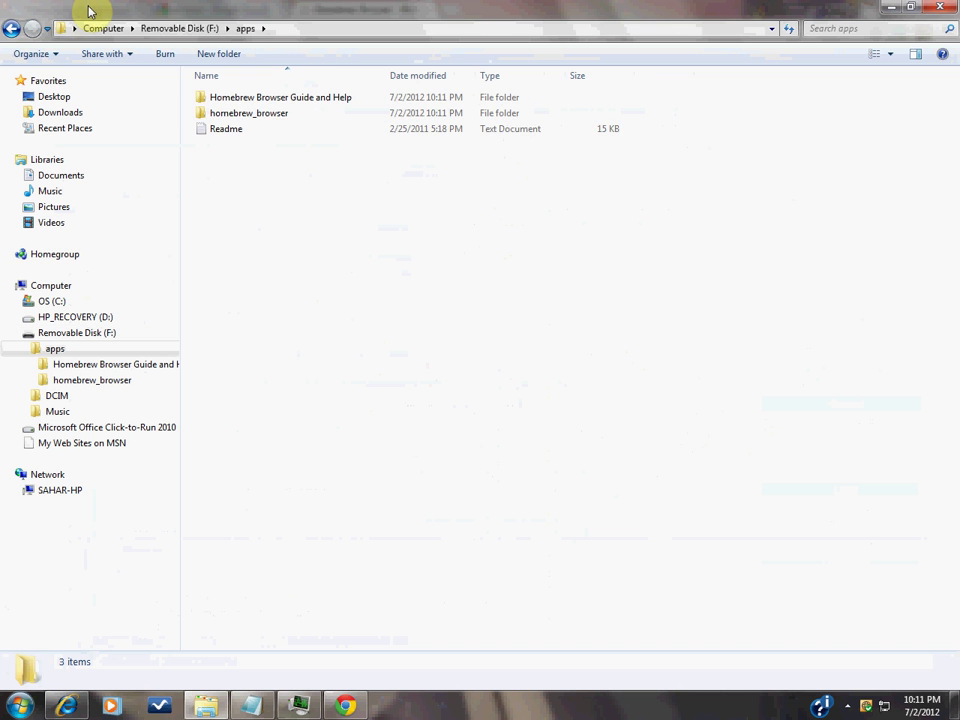
double_click(344, 99)
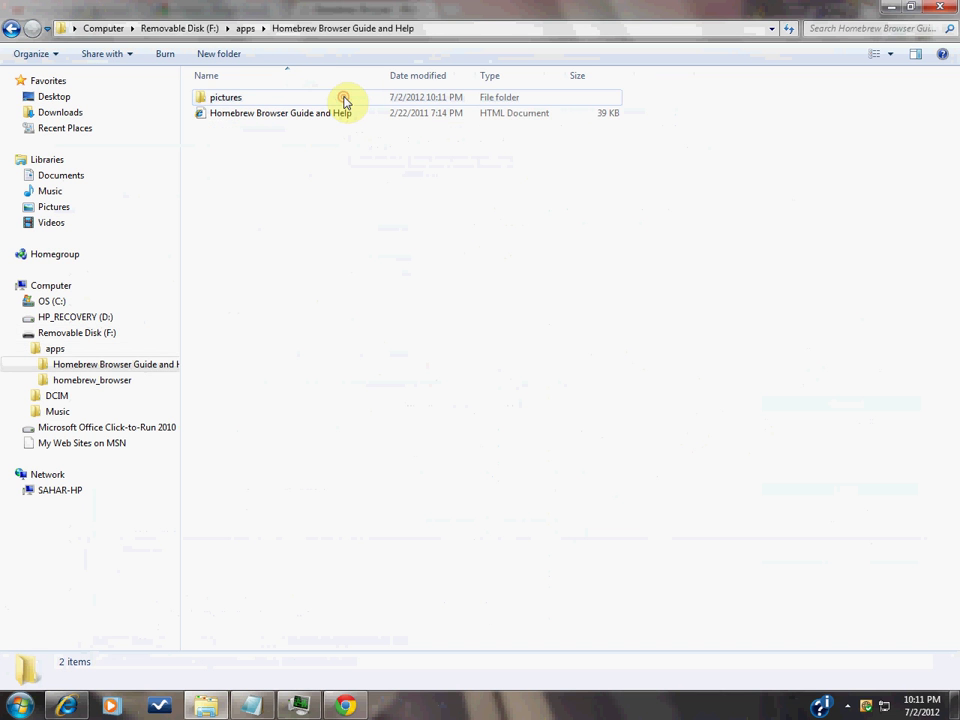
left_click(13, 32)
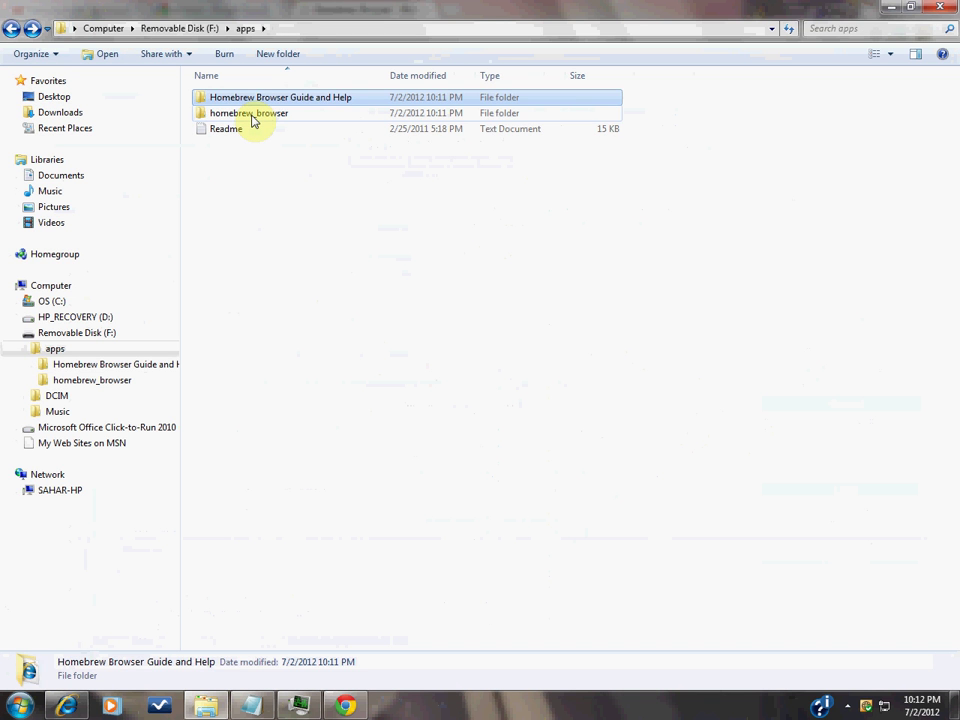
double_click(250, 117)
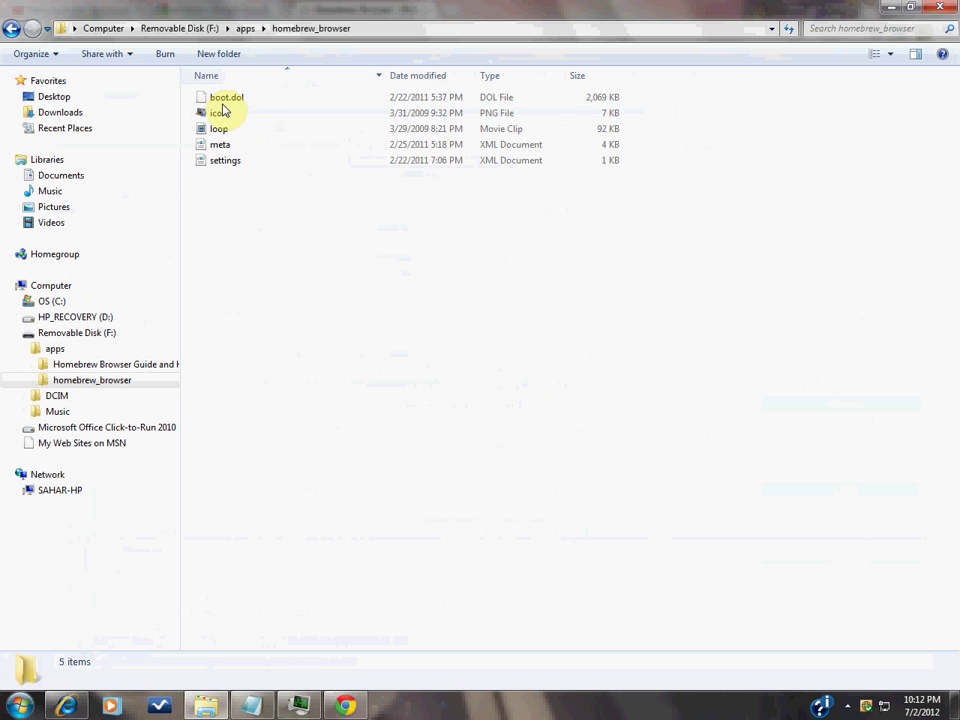
left_click(13, 30)
- Permanently delete the Homebrew Browser Guide and Help folder and the Readme file from the apps folder
left_click(234, 96)
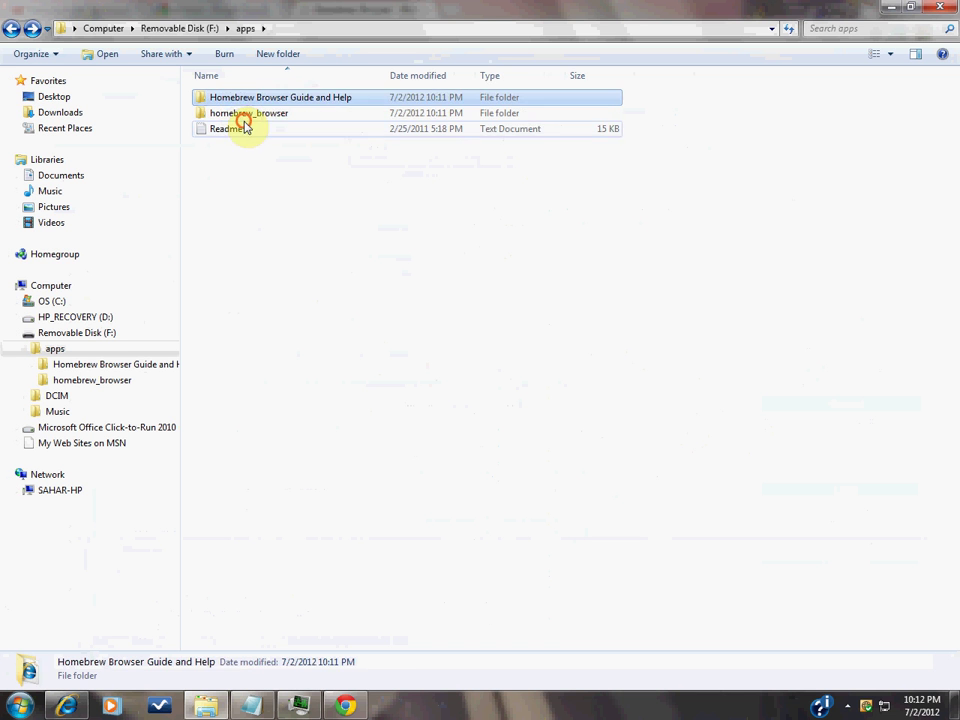
left_click(241, 125)
left_click(259, 103, "ctrl")
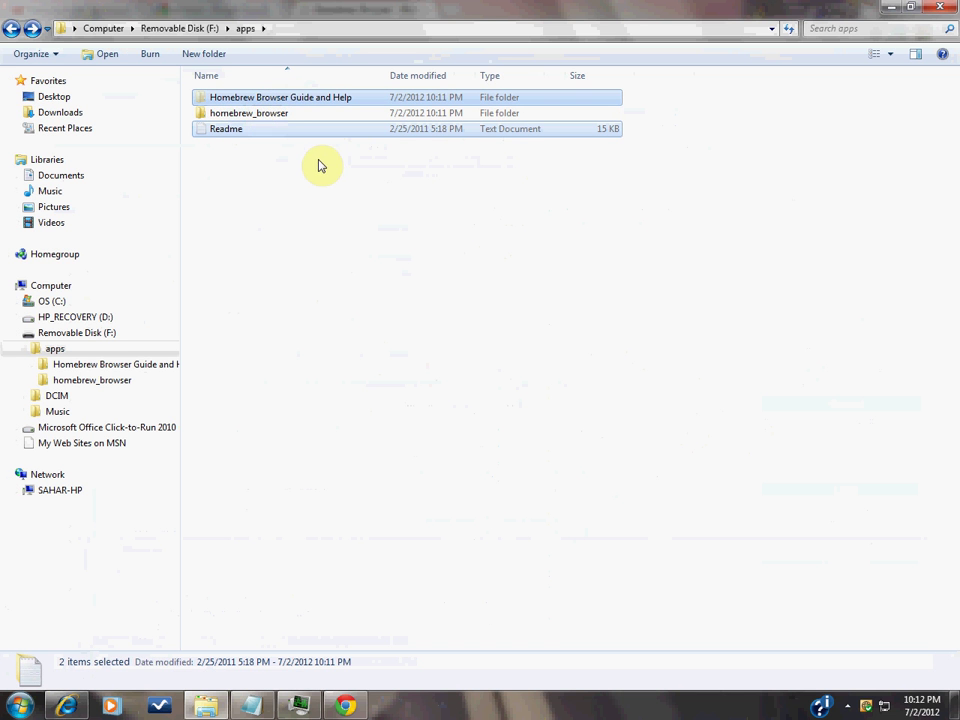
key("Delete")
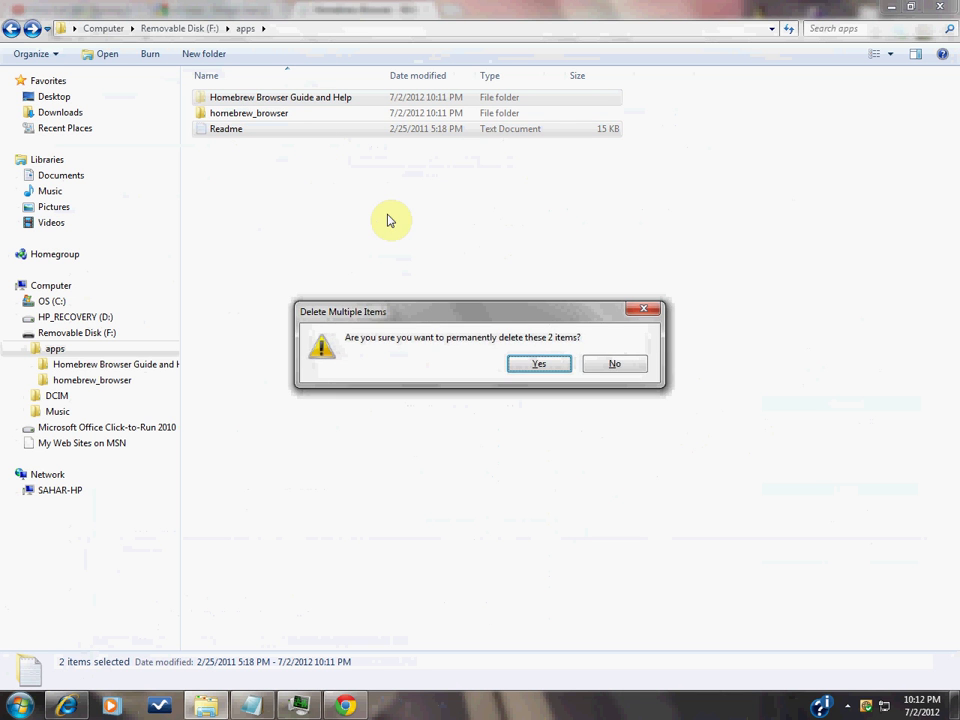
key("Return")
- Check the files inside the remaining homebrew_browser folder and return to the root of Removable Disk (F:)
double_click(298, 100)
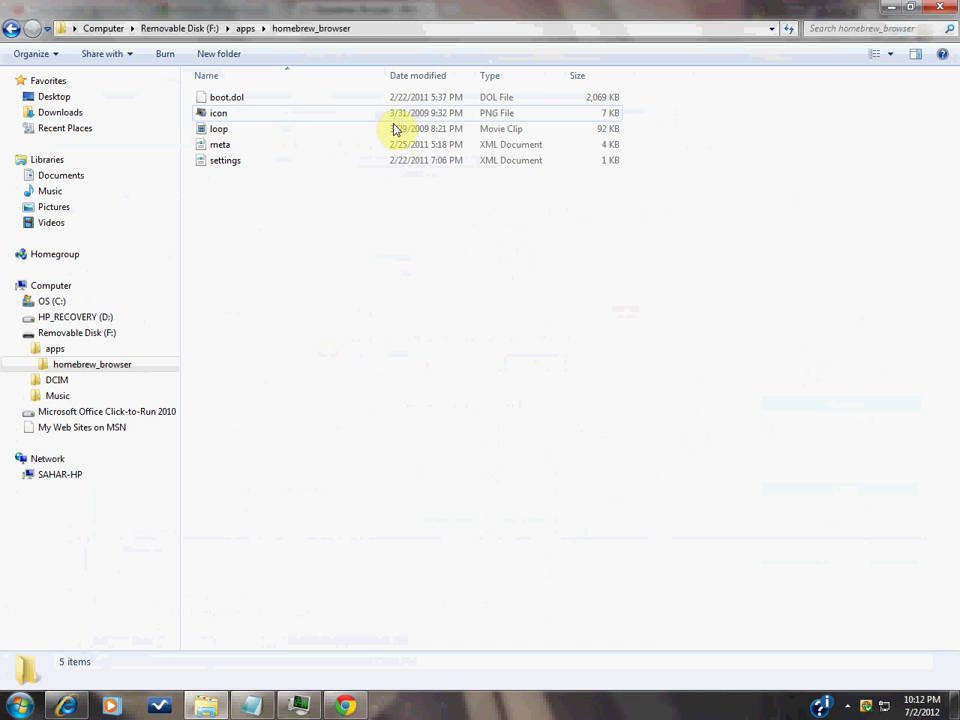
left_click(11, 28)
left_click(14, 28)
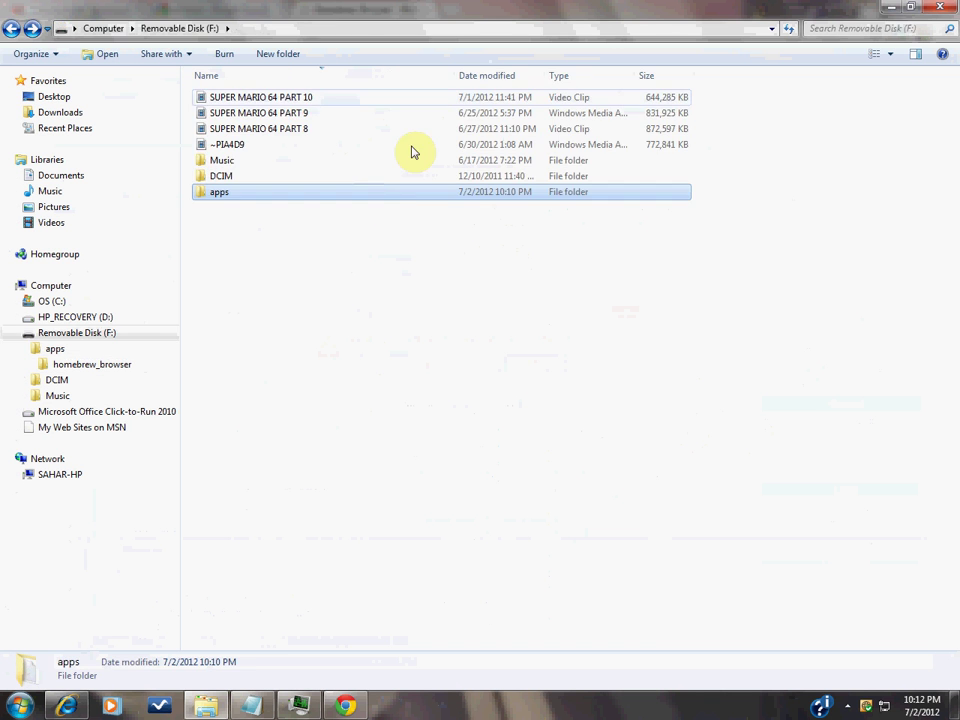